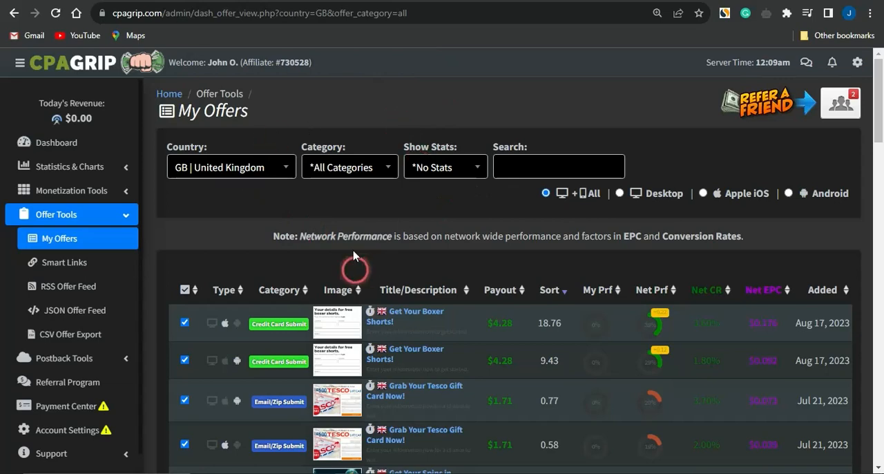
- Filter the United Kingdom offers to the Email/Zip Submit category
scroll(448, 287, down, 5)
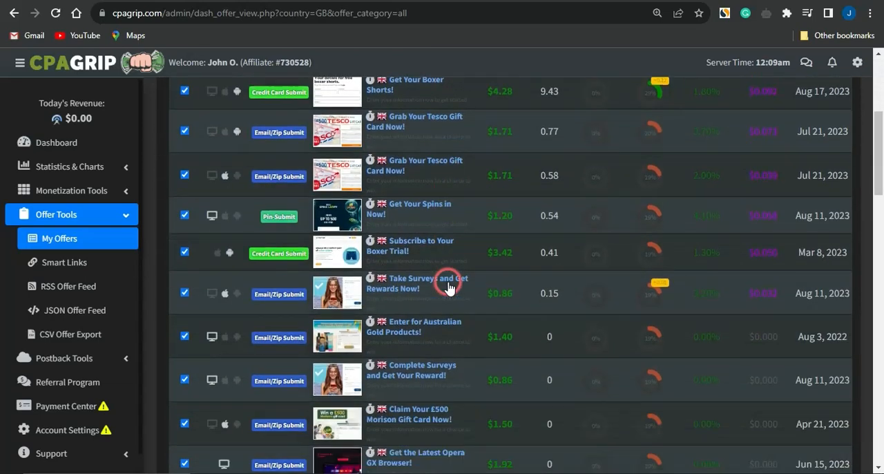
scroll(448, 286, up, 4)
scroll(449, 287, up, 1)
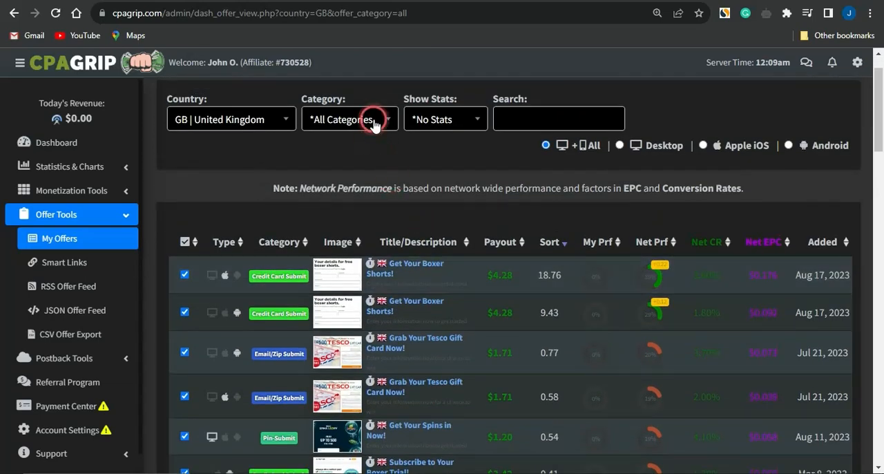
click(371, 118)
click(356, 248)
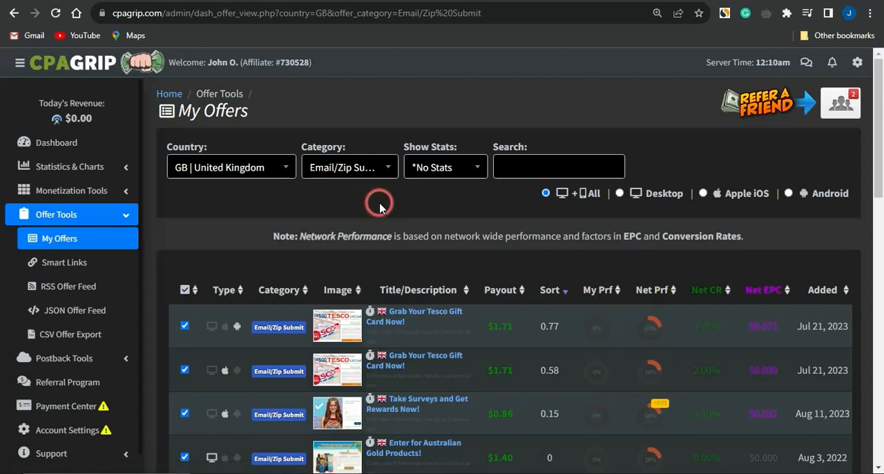
- Open the "Claim Your Amazon Gift Card!" offer, check its payout and copy its tracking link
scroll(379, 203, down, 4)
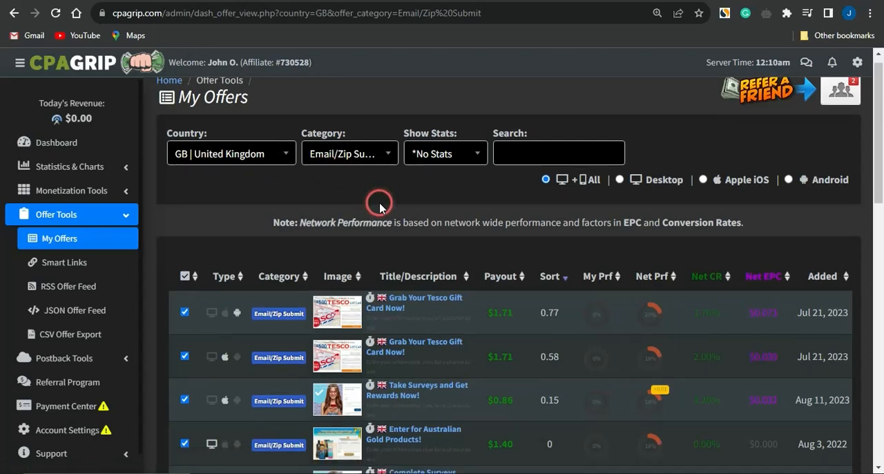
scroll(465, 361, down, 8)
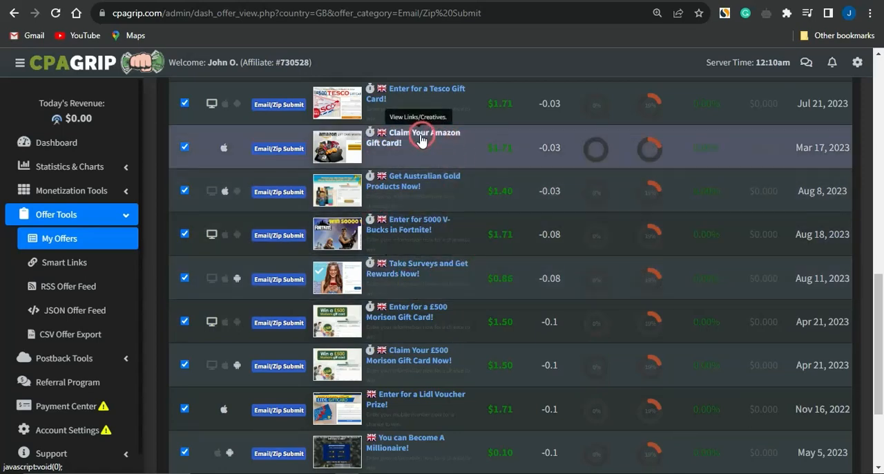
click(420, 135)
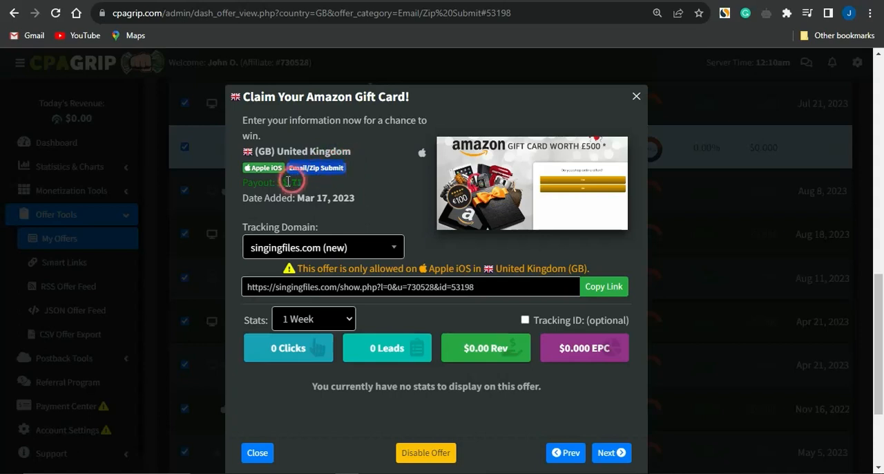
drag(275, 182, 320, 185)
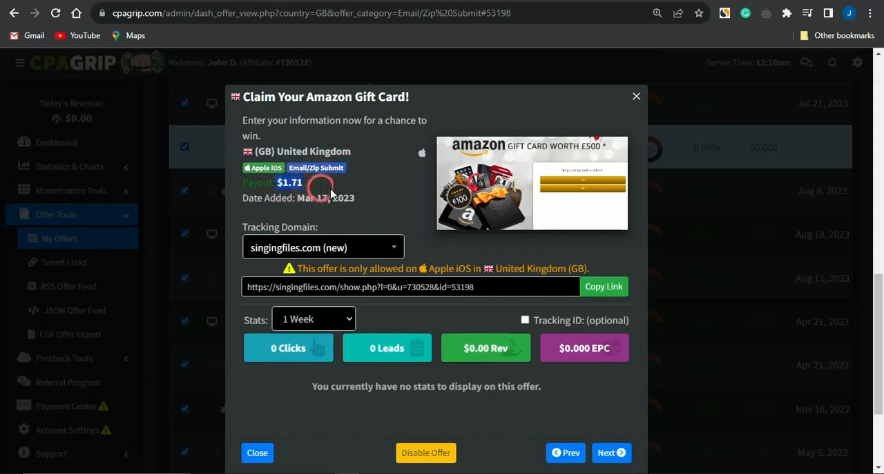
click(597, 287)
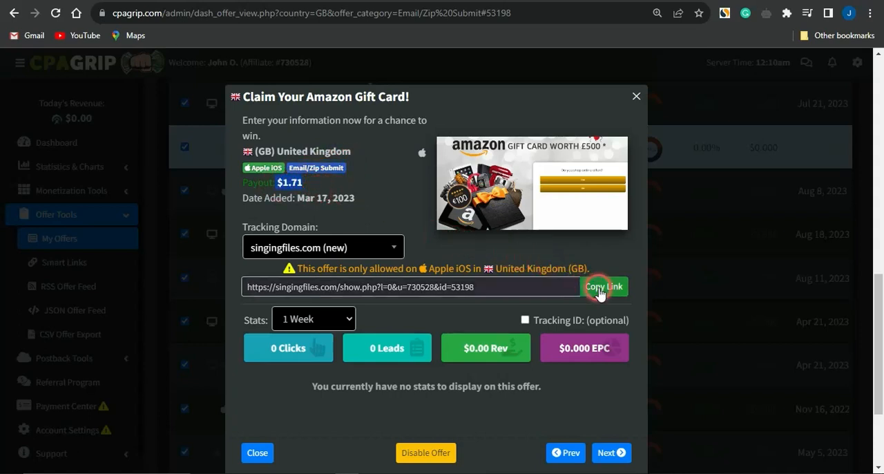
click(504, 257)
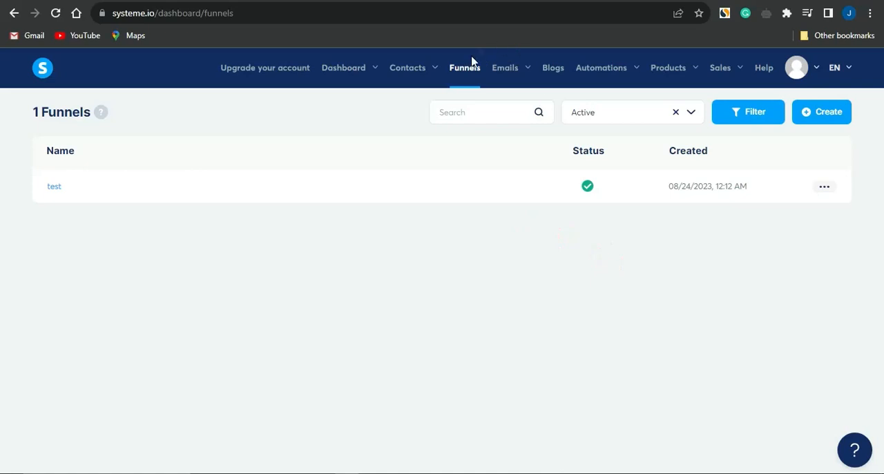
- Start a new funnel named "tutorial" with the goal Build an audience
click(817, 114)
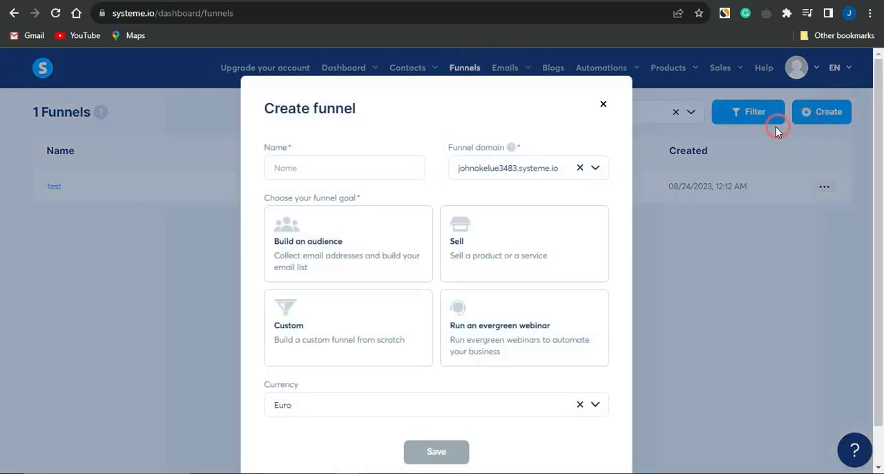
click(354, 168)
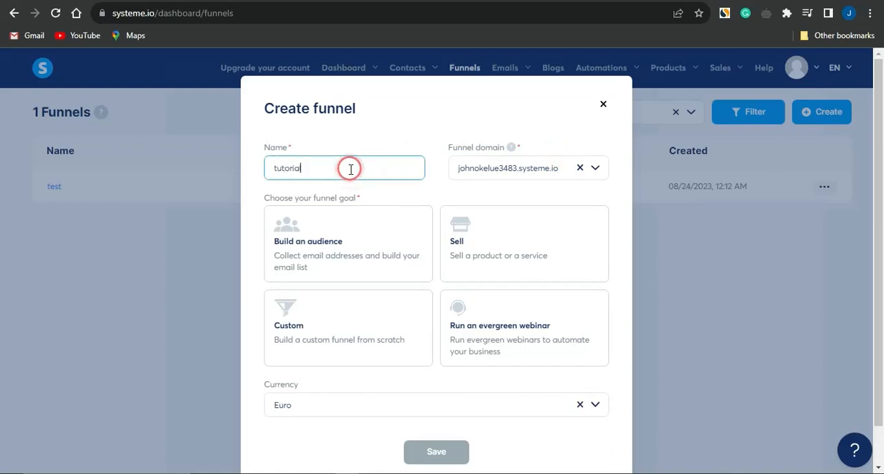
click(324, 247)
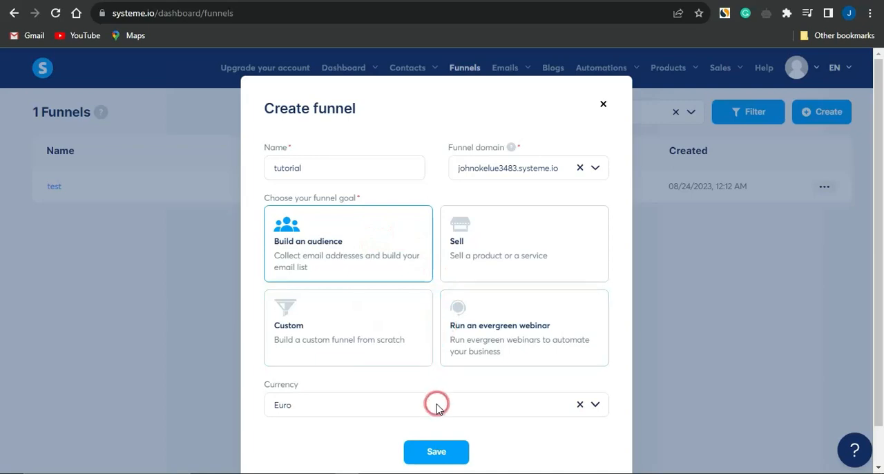
- Set the new funnel's currency to U.S. Dollar and save the funnel
click(326, 404)
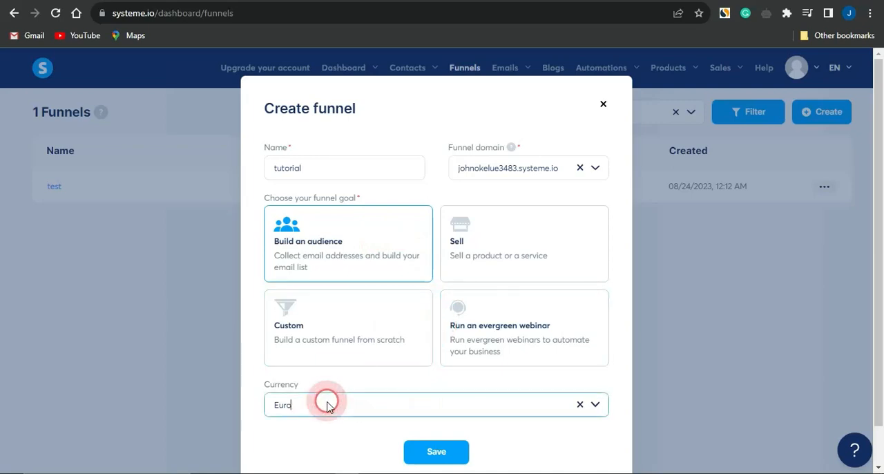
key(BackSpace)
key(BackSpace)
key(BackSpace)
key(BackSpace)
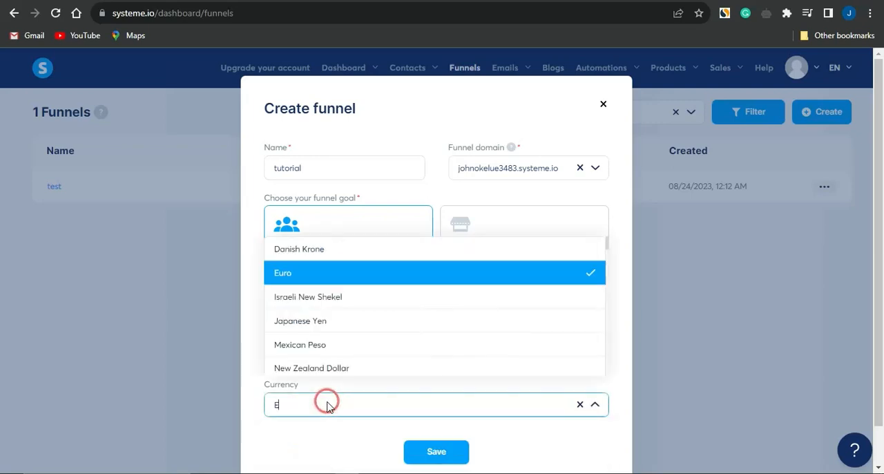
text(dol)
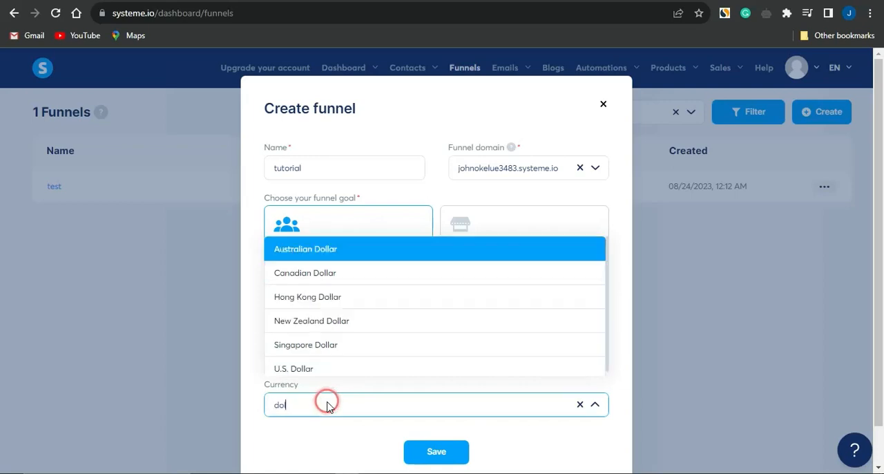
click(305, 368)
click(436, 451)
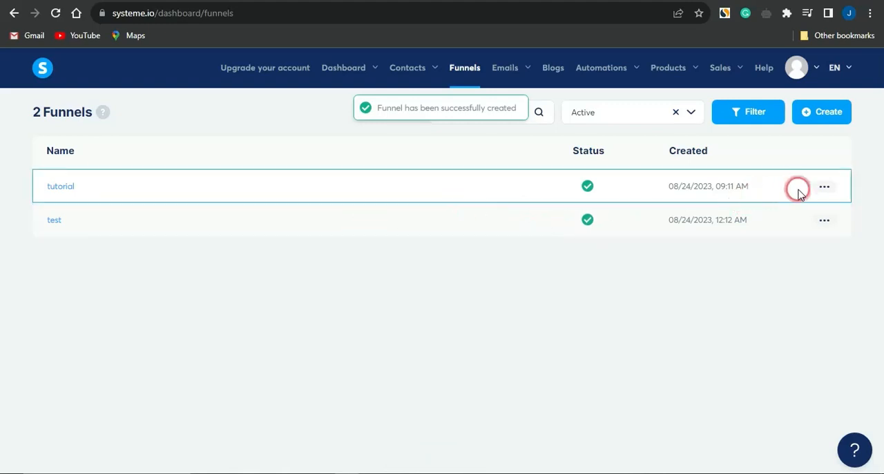
- Open the tutorial funnel and remove its Thank You / Download step
click(61, 186)
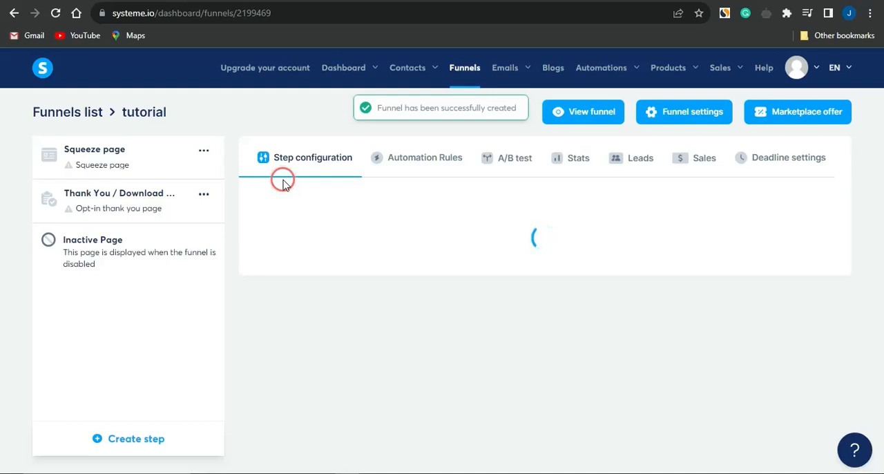
click(202, 194)
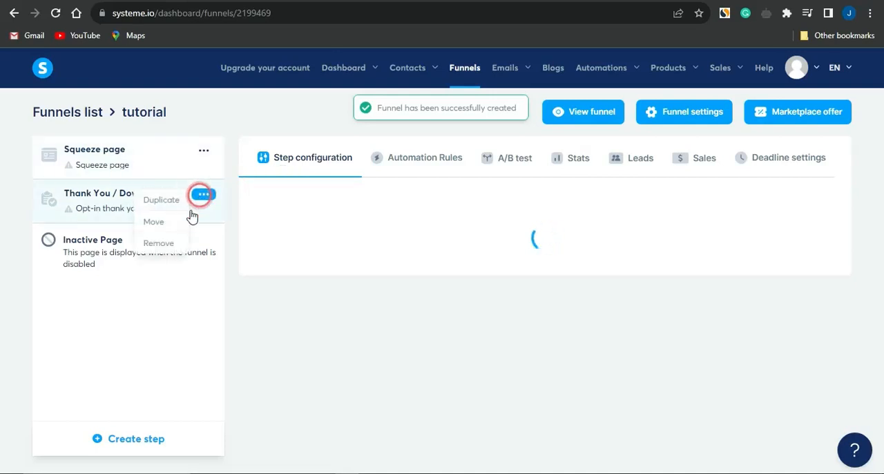
click(163, 244)
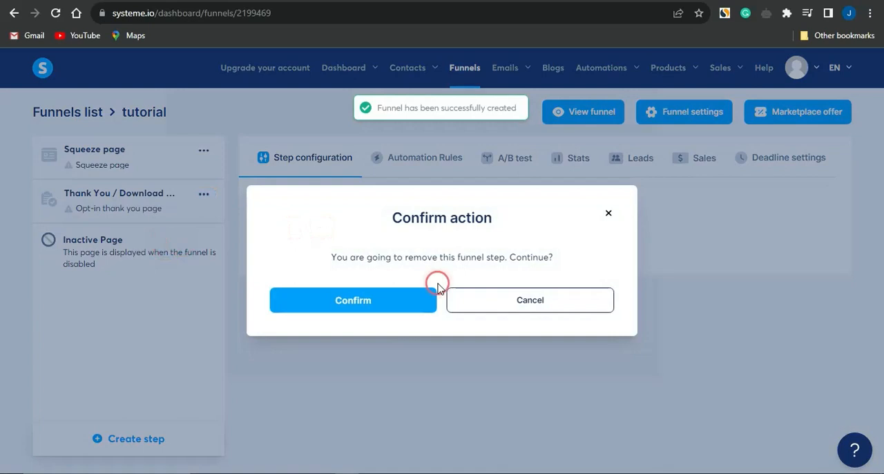
click(370, 302)
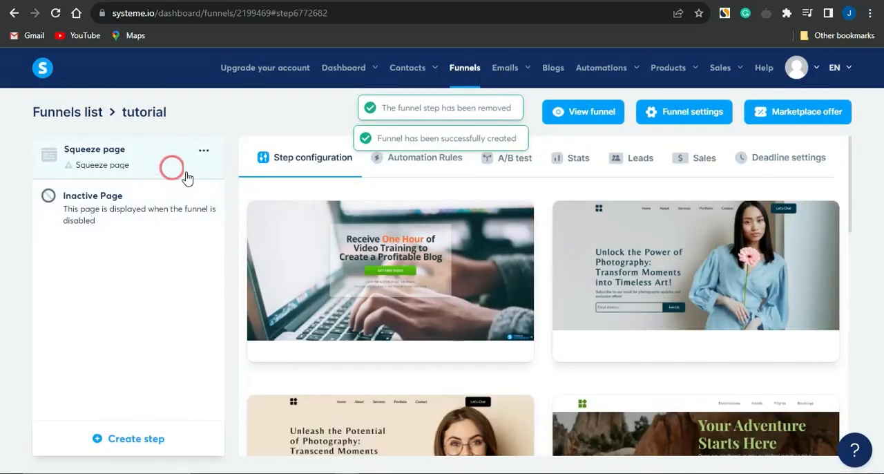
- Choose the "Your Adventure Starts Here" template for the squeeze page and open the page for editing
scroll(366, 294, down, 1)
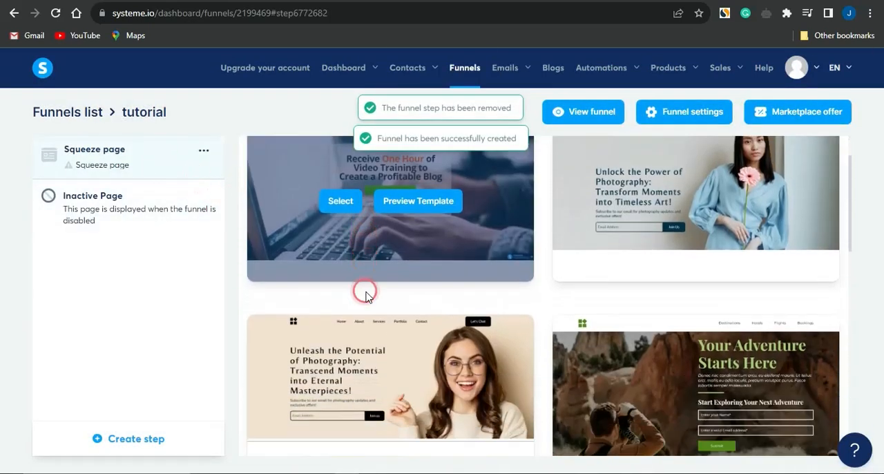
scroll(366, 293, down, 2)
scroll(366, 293, down, 2)
scroll(366, 296, up, 2)
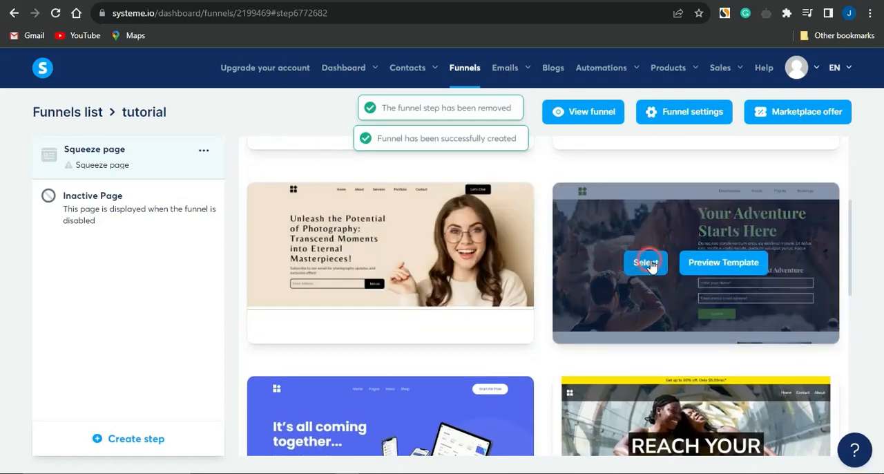
click(648, 266)
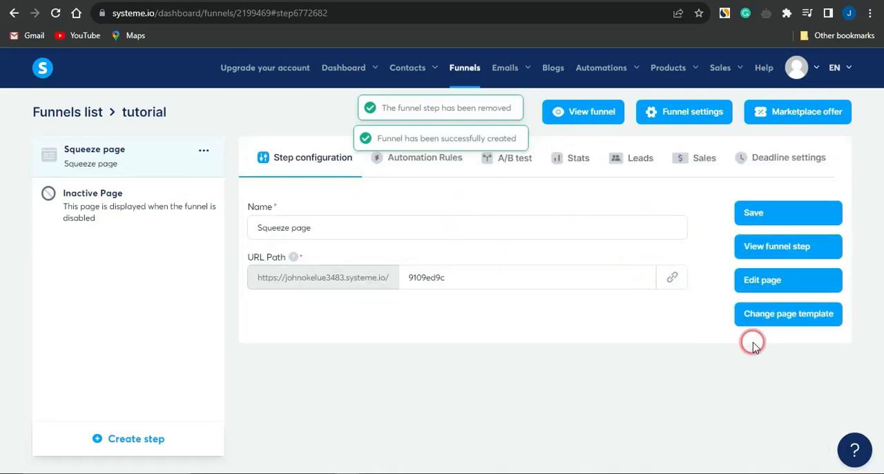
click(771, 279)
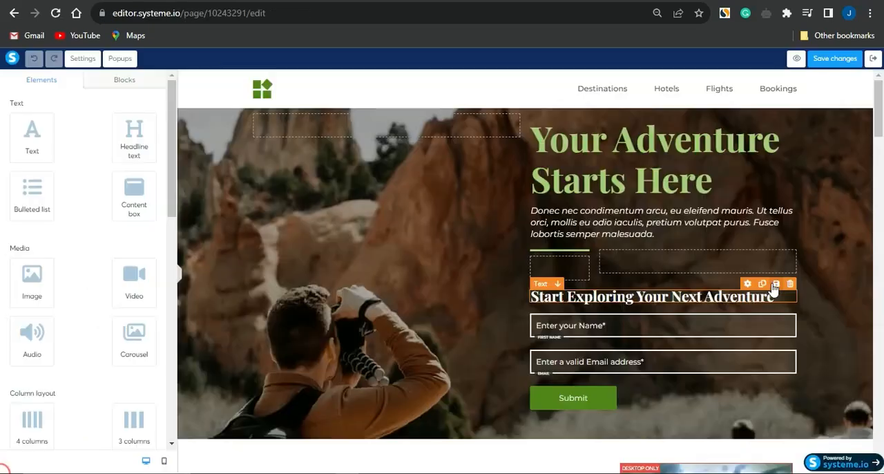
- Delete all template sections, from the navigation header and hero form down through the remaining content, leaving an empty page
click(503, 207)
click(420, 206)
scroll(608, 310, down, 4)
scroll(606, 307, up, 4)
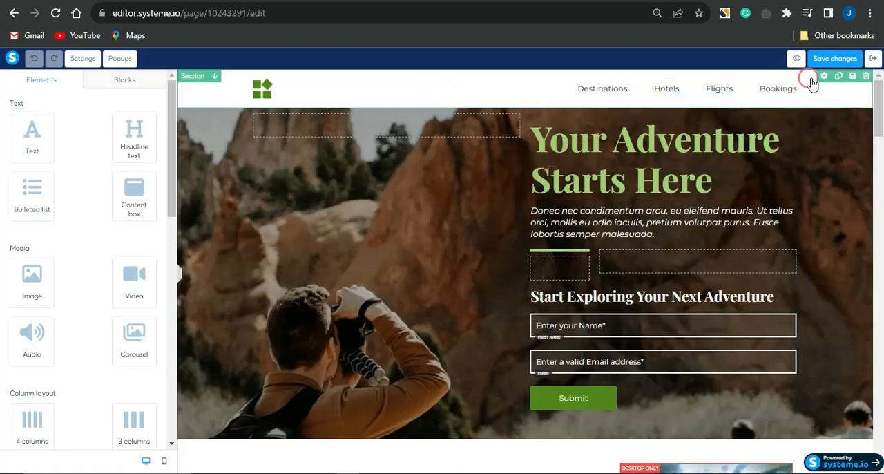
click(866, 76)
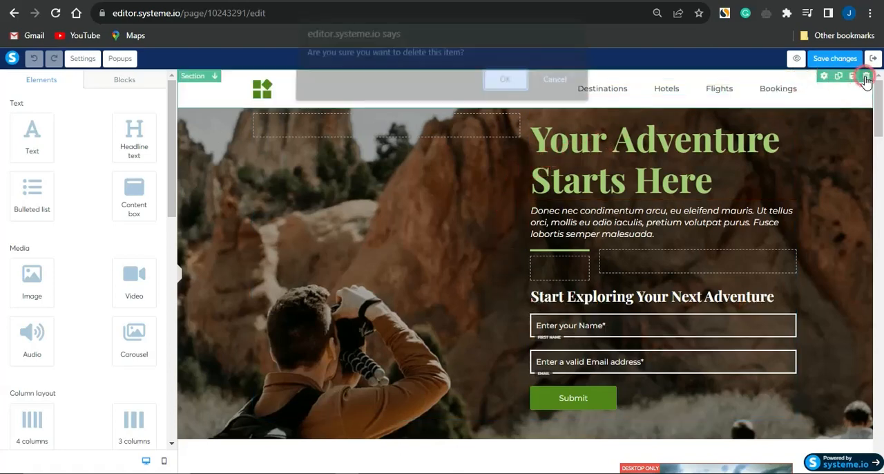
click(516, 86)
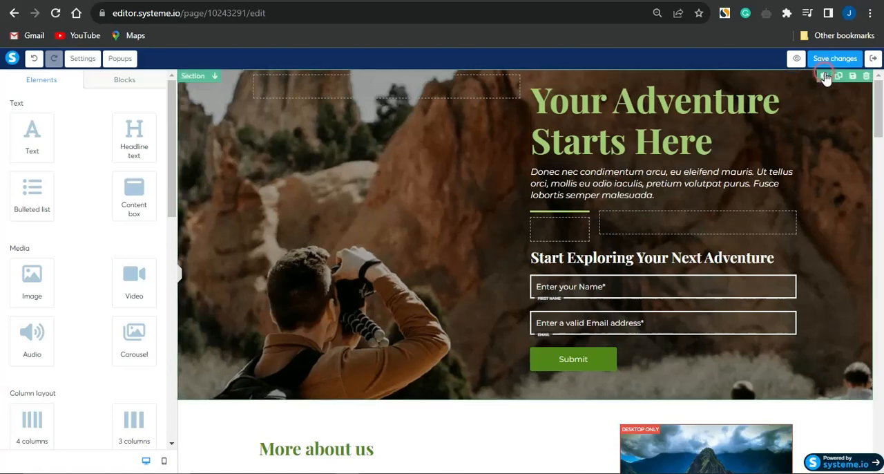
click(866, 76)
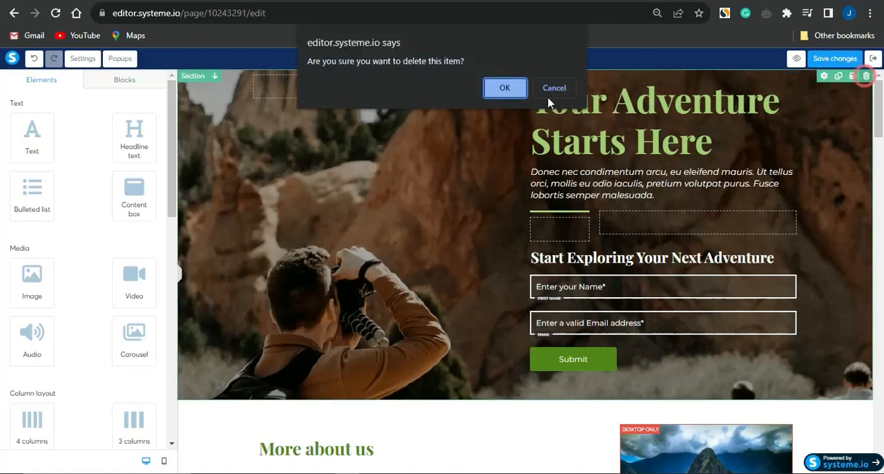
click(505, 88)
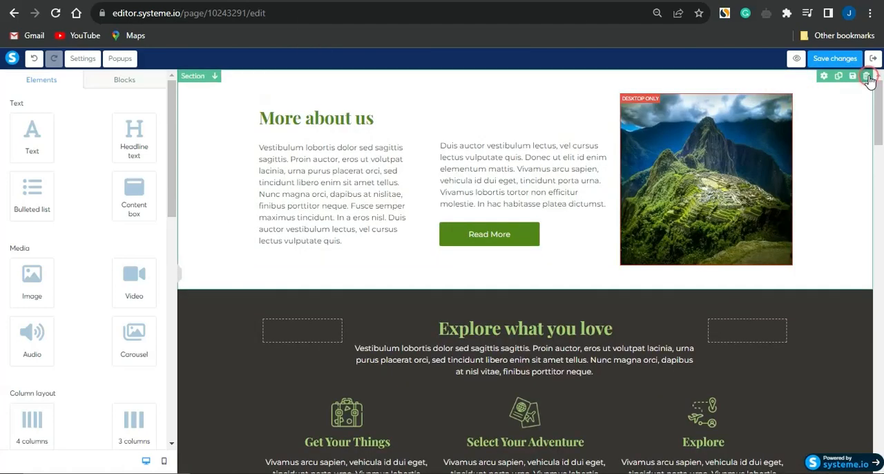
click(866, 76)
click(521, 87)
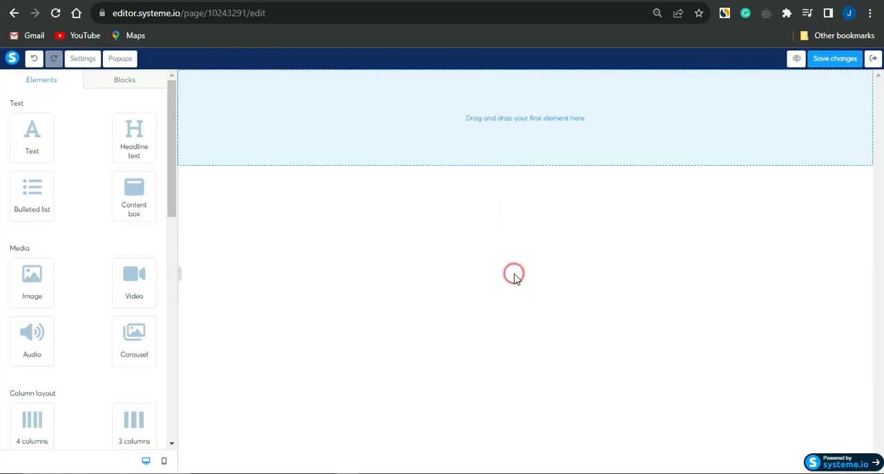
click(466, 221)
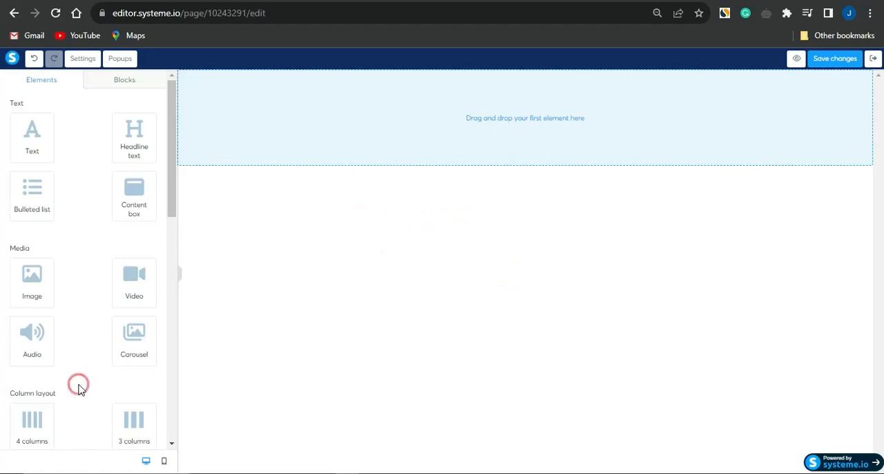
- Add a Survey element to the empty page's first drop area
scroll(66, 342, down, 4)
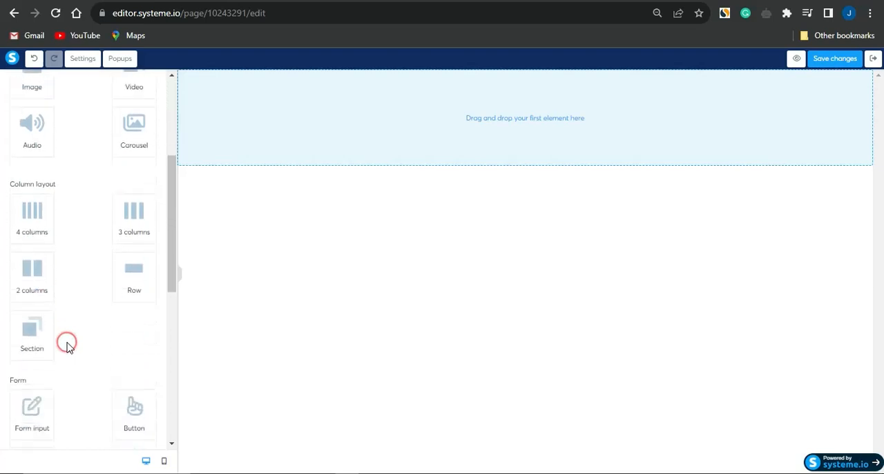
scroll(67, 346, down, 3)
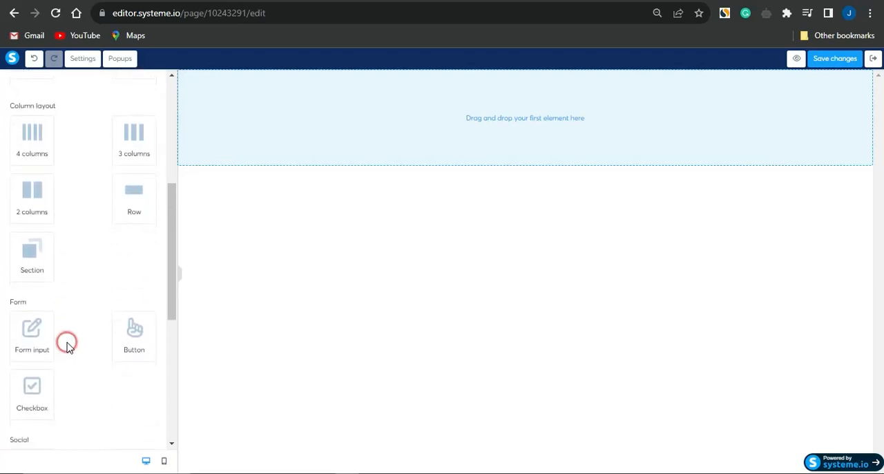
scroll(67, 344, down, 2)
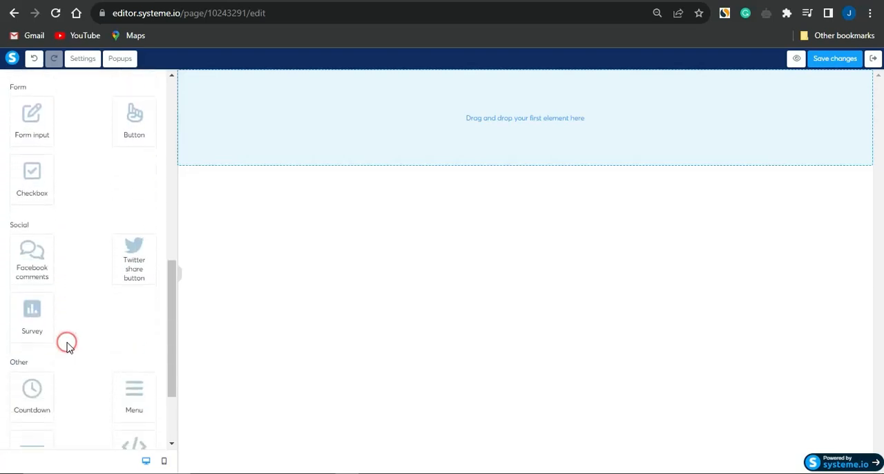
drag(31, 294, 572, 118)
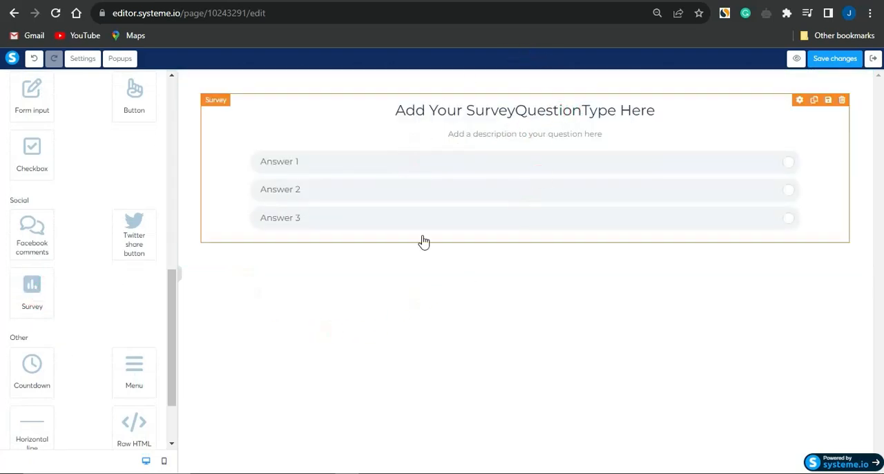
- Search Google for "amazon quiz" and look through the results for survey question ideas
click(449, 366)
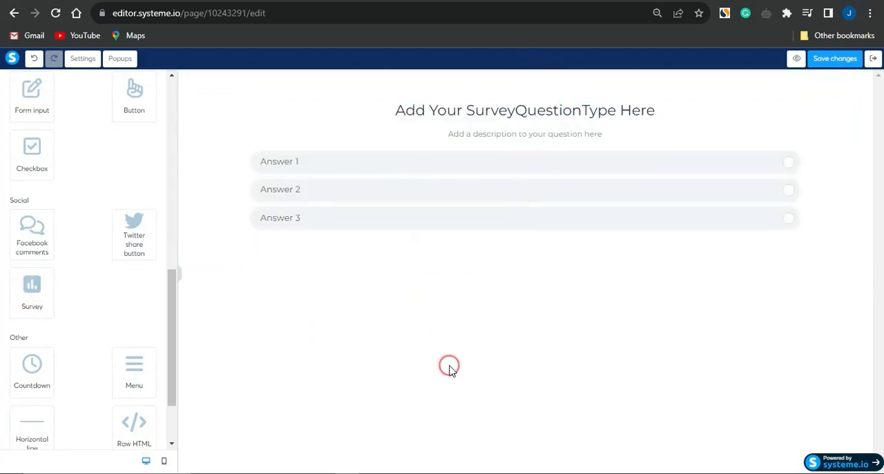
click(485, 56)
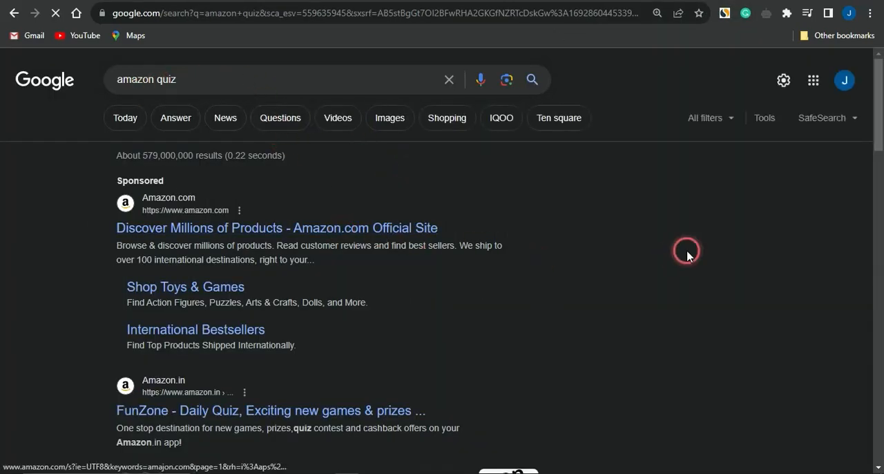
scroll(482, 353, down, 7)
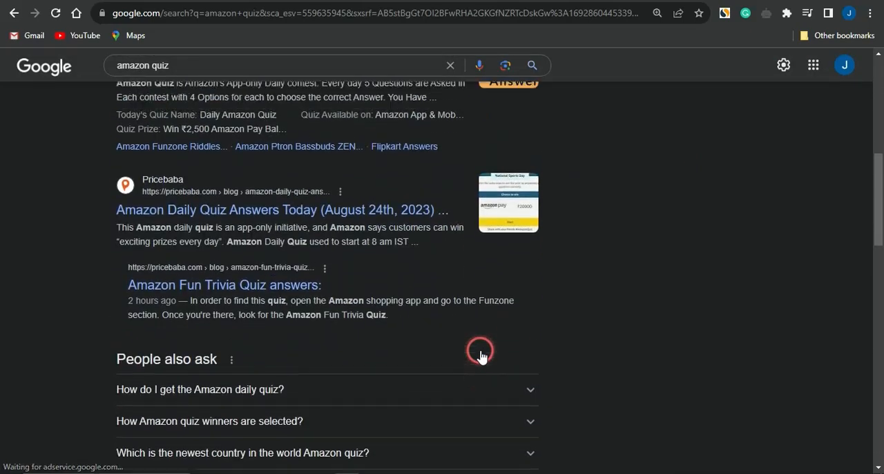
scroll(481, 353, up, 4)
scroll(663, 285, up, 3)
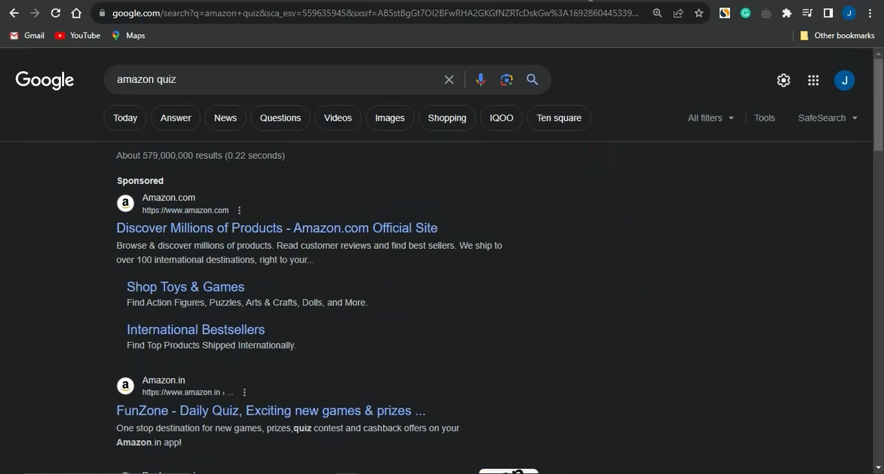
click(561, 1)
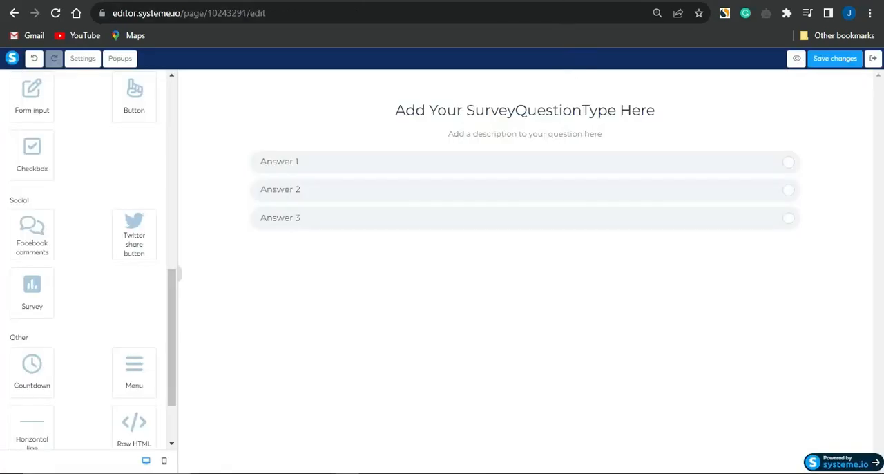
- Ask ChatGPT to "generate survey questions on amazon and also provide three answer options for each question" and review the generated questions
click(572, 1)
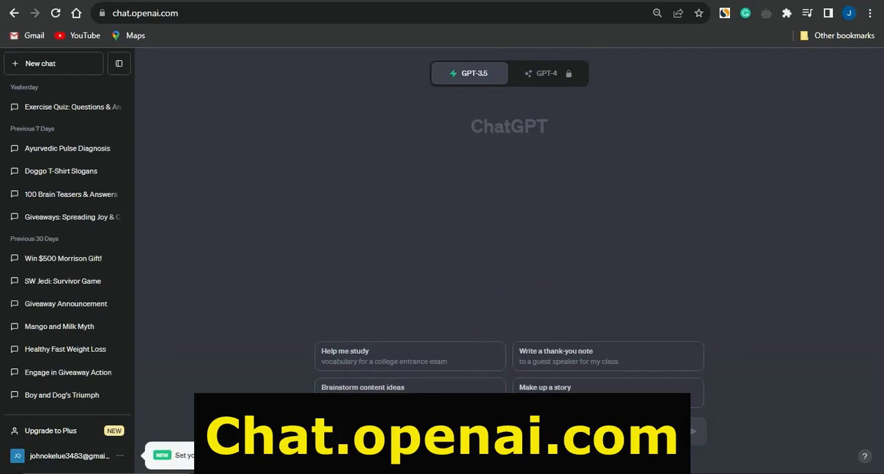
text(gen)
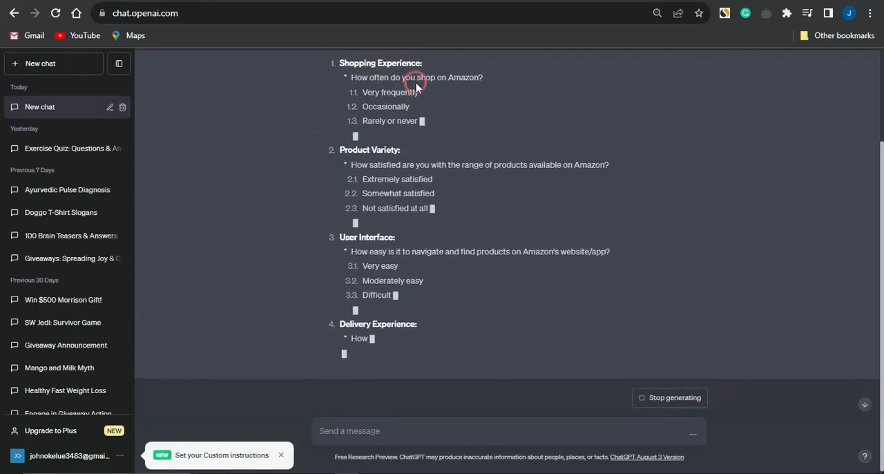
scroll(415, 159, up, 3)
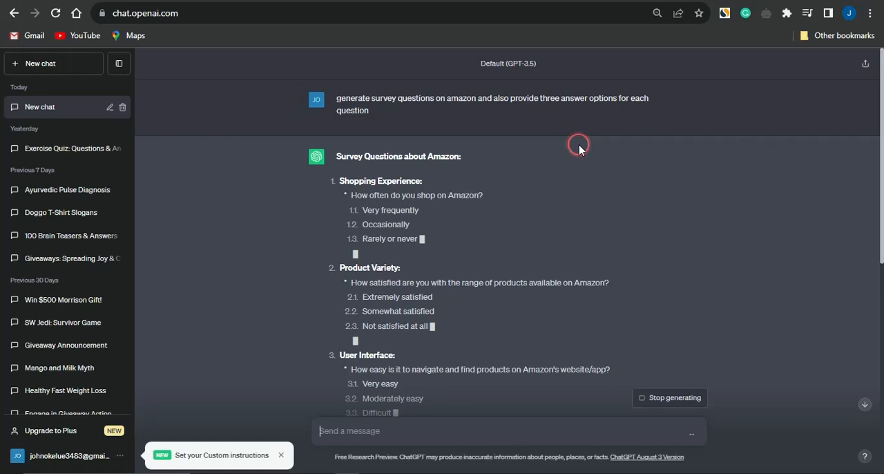
scroll(378, 245, down, 2)
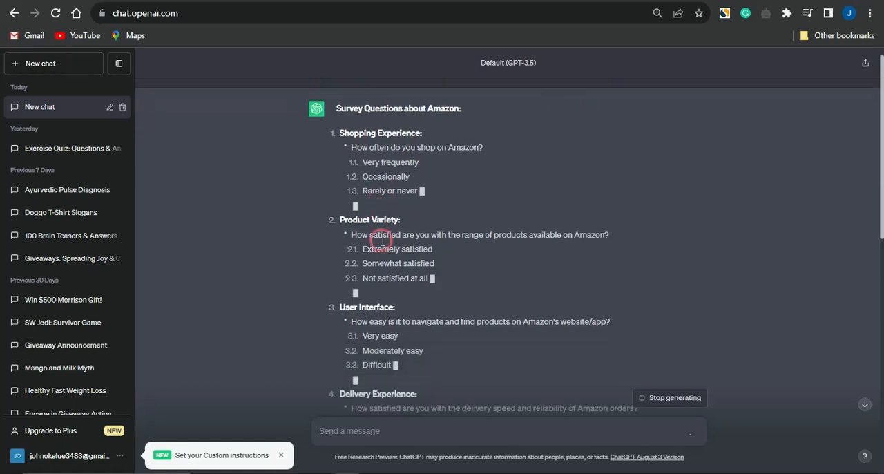
scroll(382, 246, down, 1)
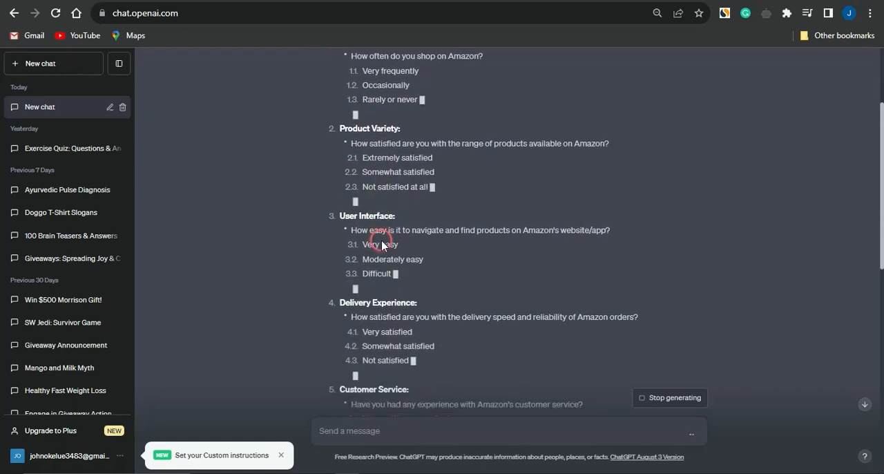
scroll(382, 246, down, 5)
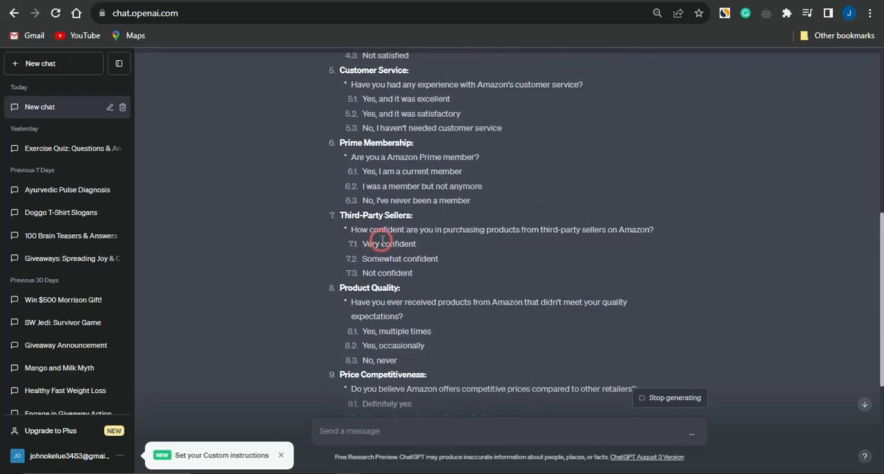
scroll(382, 241, up, 5)
scroll(382, 245, up, 2)
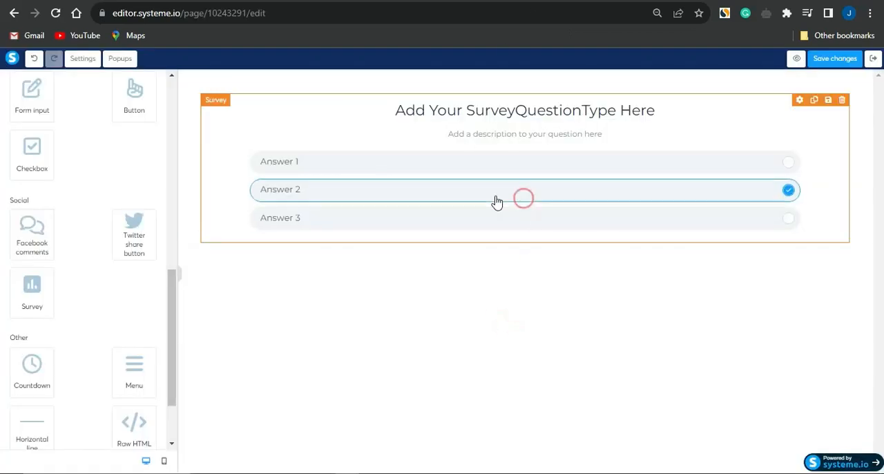
- Back in the Systeme.io editor, open the placeholder question of the page's Survey element for editing
click(438, 121)
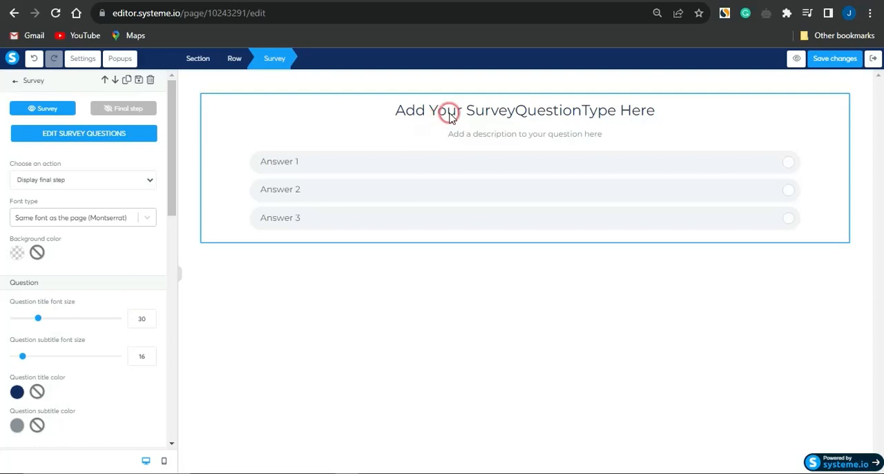
click(96, 138)
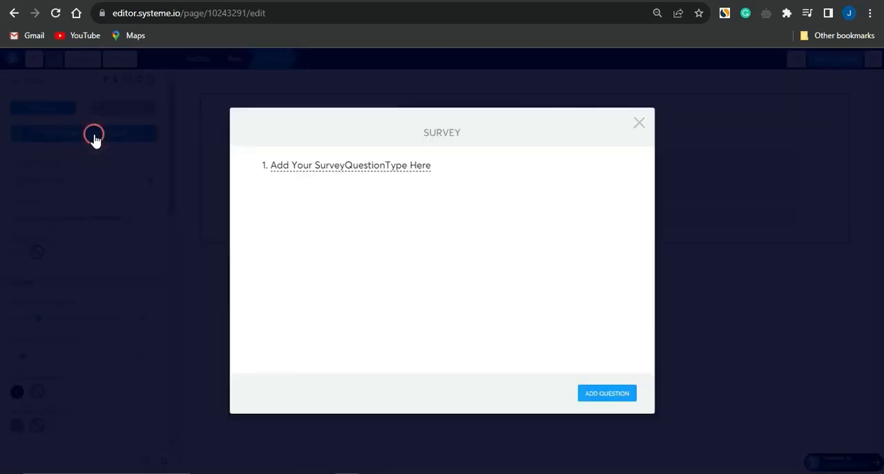
click(379, 165)
click(373, 167)
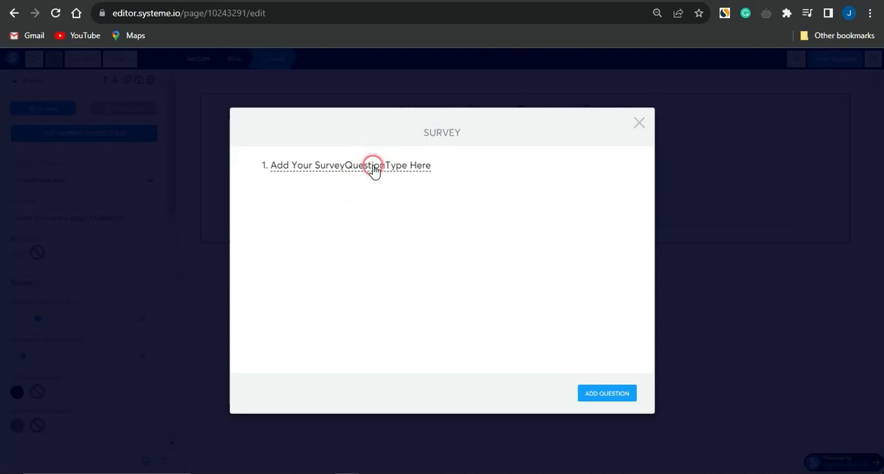
click(373, 167)
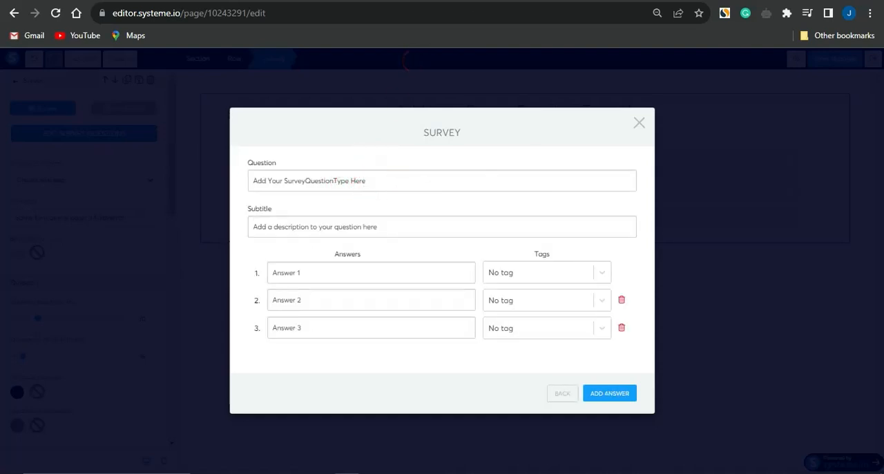
- Copy "How often do you shop on Amazon?" from ChatGPT into the survey question text and clear the subtitle
key(ctrl+Tab)
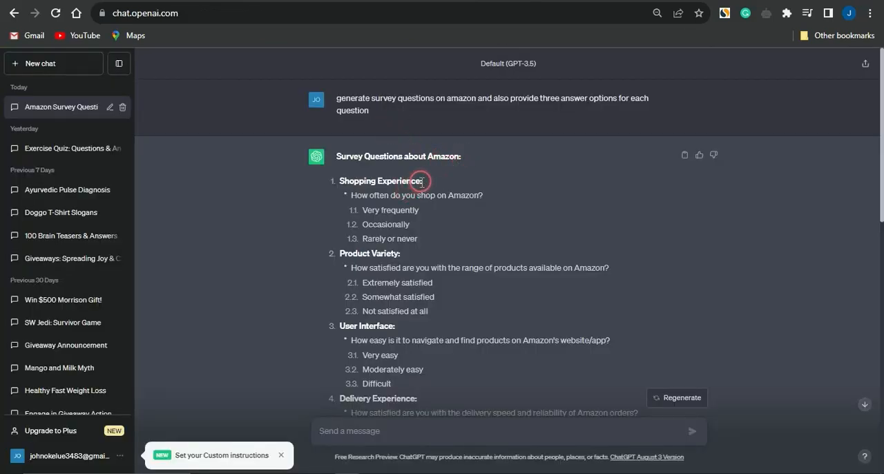
drag(421, 181, 339, 181)
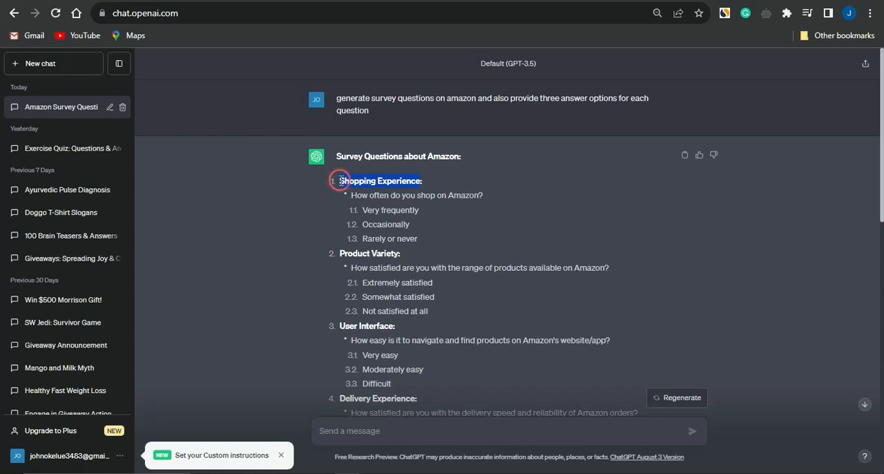
drag(425, 198, 429, 198)
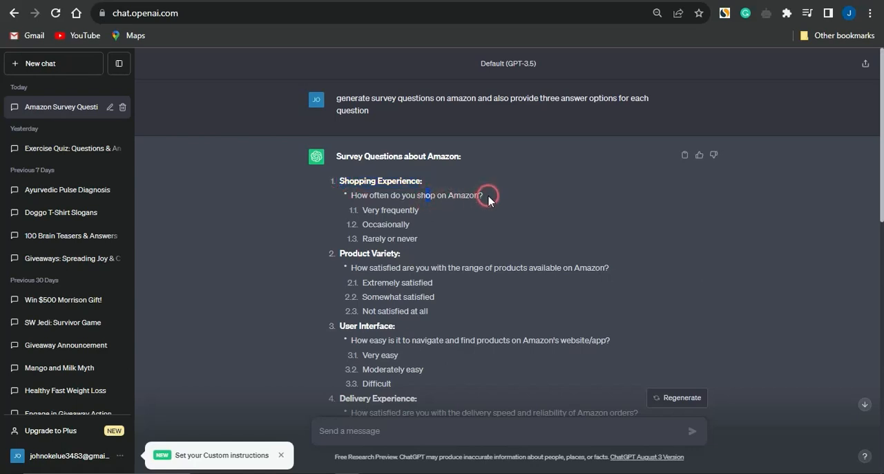
drag(485, 196, 352, 194)
key(ctrl+c)
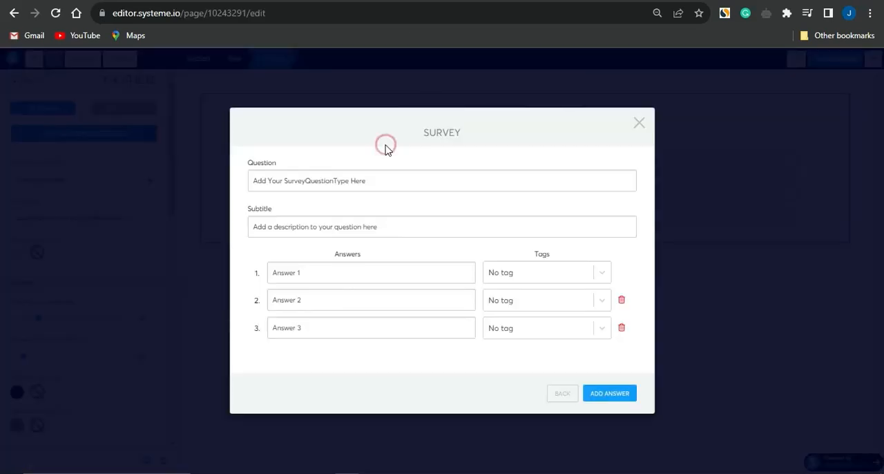
click(359, 177)
key(ctrl+a)
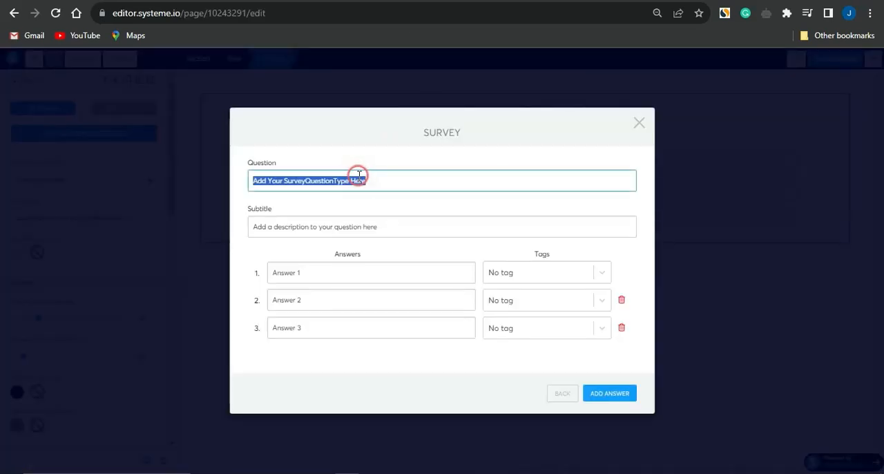
key(ctrl+v)
drag(391, 227, 245, 230)
key(BackSpace)
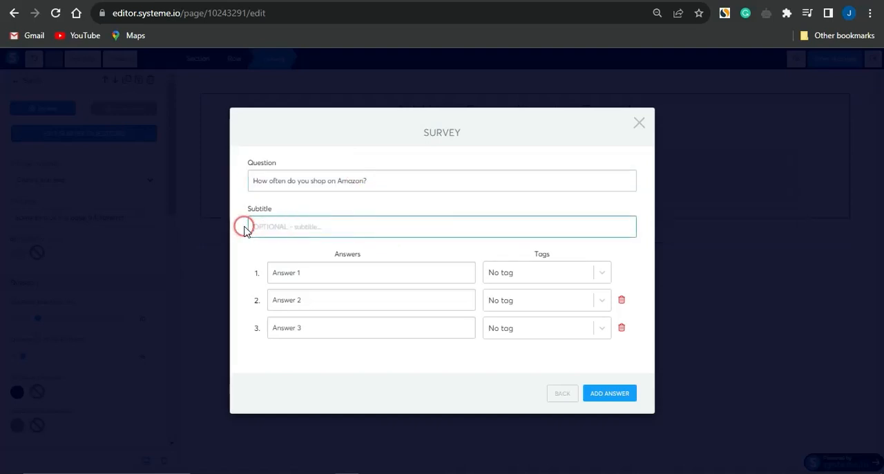
- Set the question's first answer to "Very frequently", copied from the ChatGPT reply
click(343, 276)
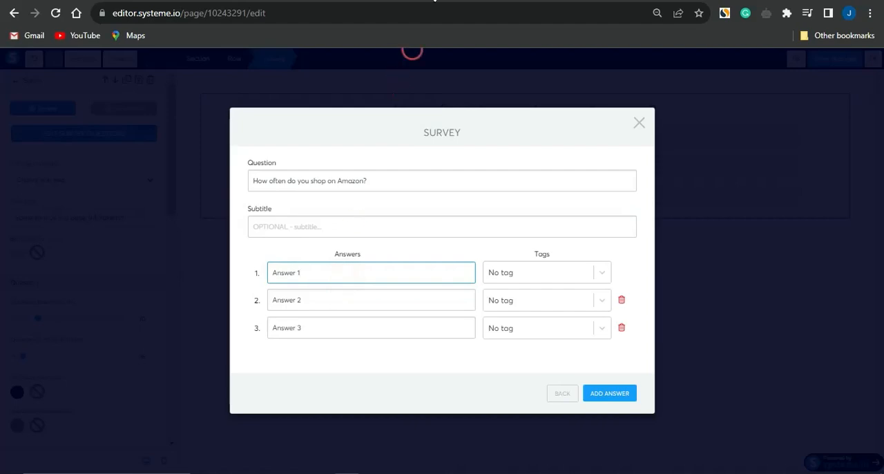
click(477, 1)
click(465, 1)
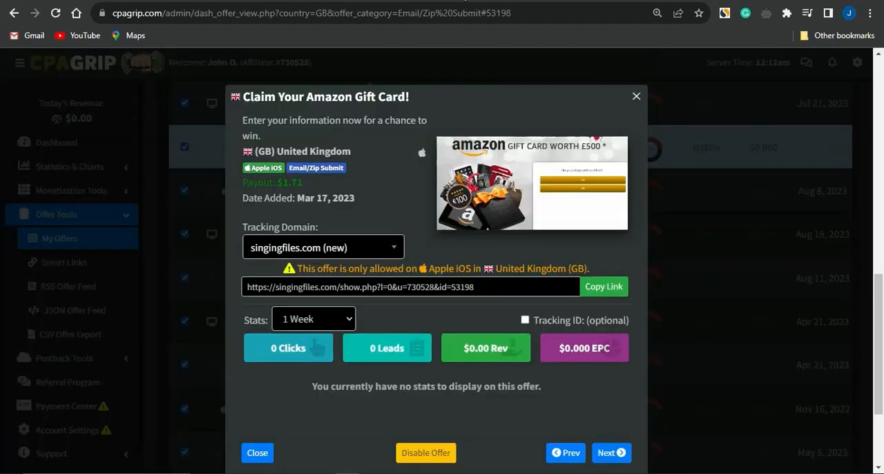
click(376, 1)
drag(420, 210, 359, 210)
key(ctrl+c)
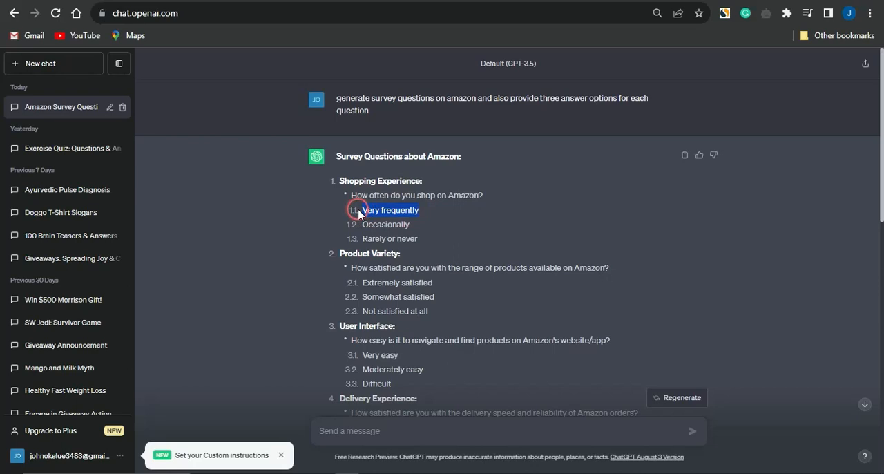
click(483, 0)
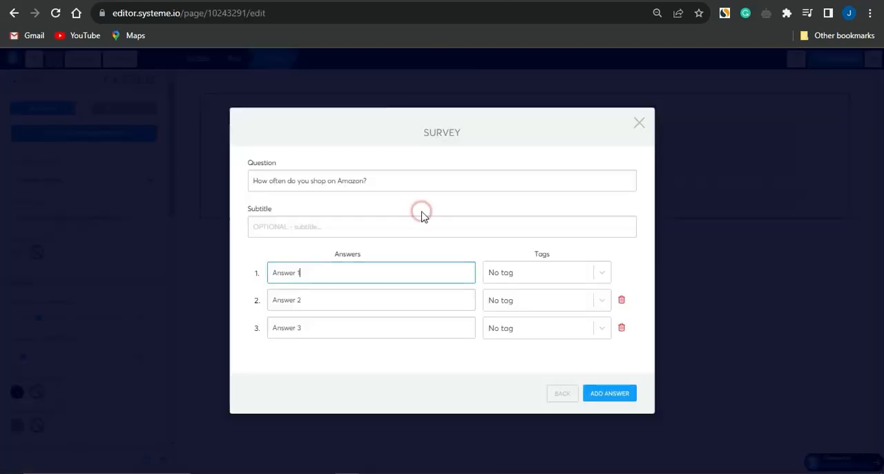
triple_click(359, 274)
key(ctrl+v)
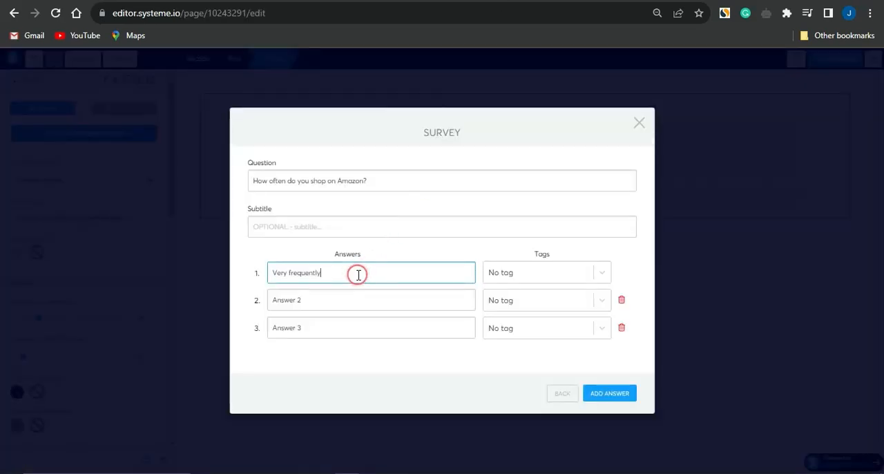
- Set the question's second answer to "Occasionally", copied from the ChatGPT reply
click(574, 1)
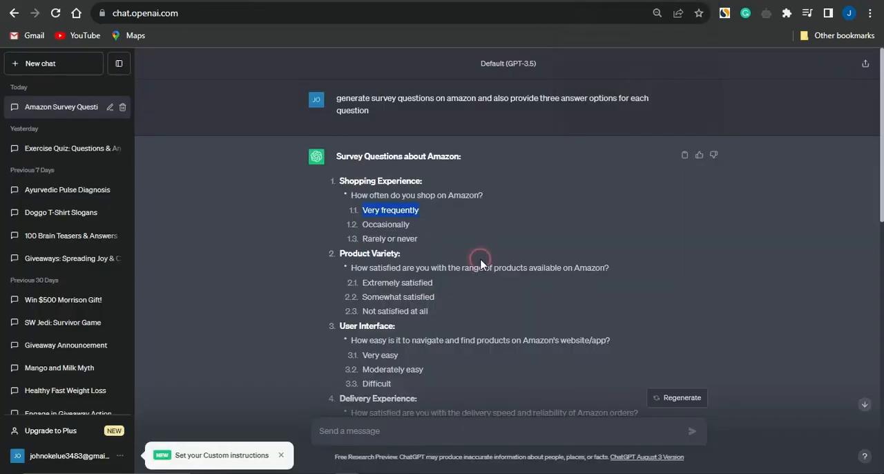
drag(410, 225, 364, 227)
key(ctrl+c)
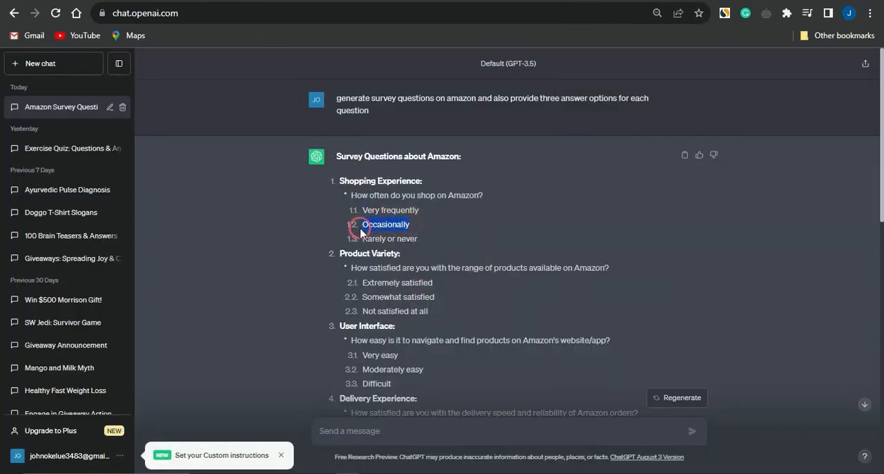
click(453, 1)
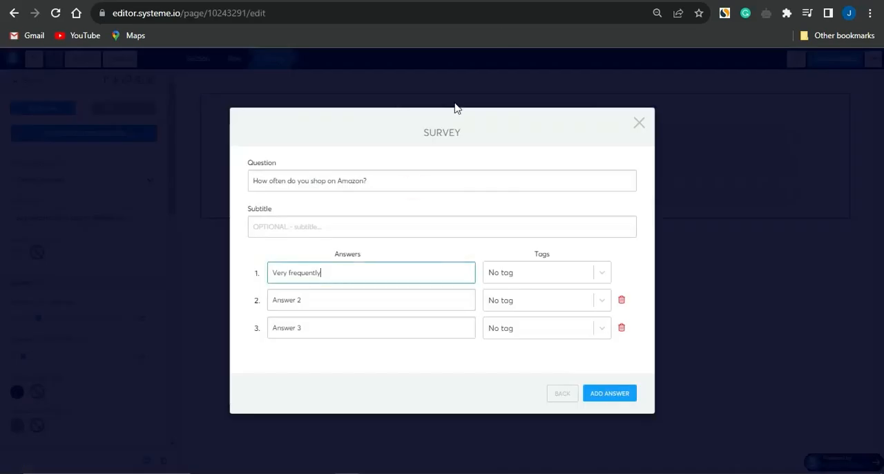
triple_click(347, 304)
key(ctrl+v)
- Copy "Rarely or never" from ChatGPT into the third answer, and add a second question to the survey
click(573, 0)
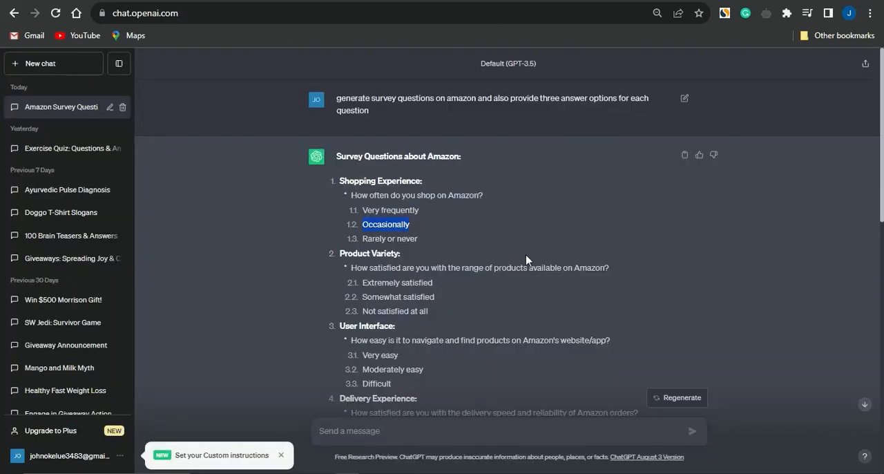
drag(419, 238, 373, 238)
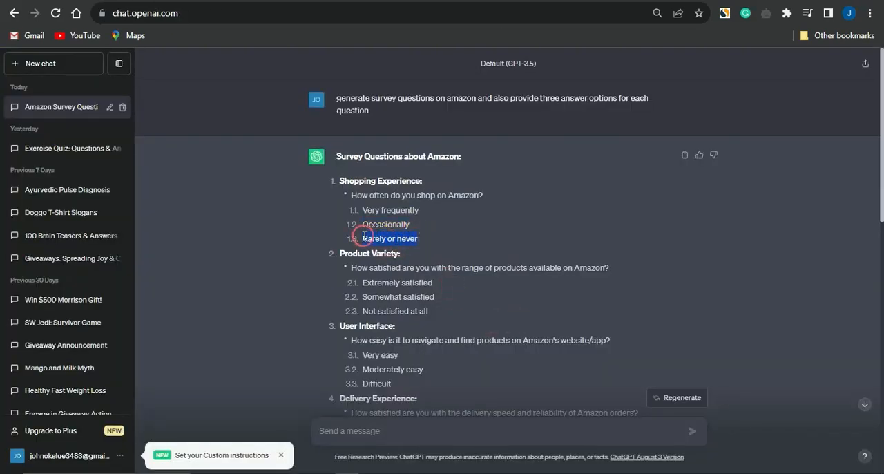
click(453, 0)
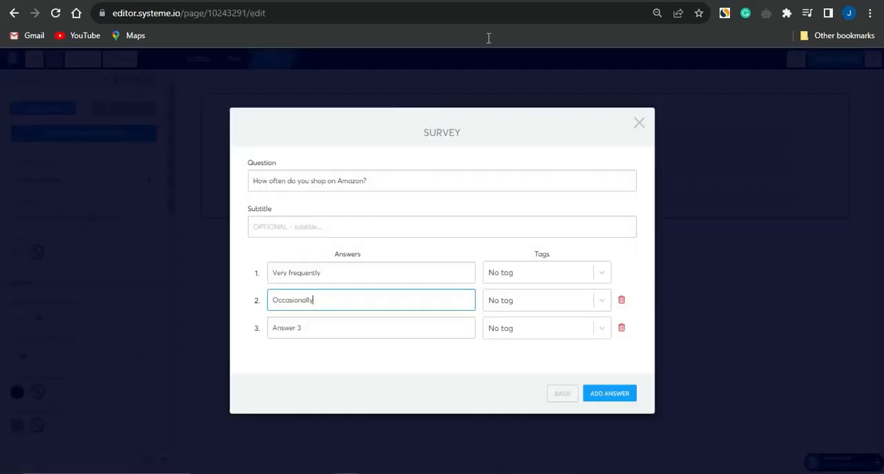
click(339, 323)
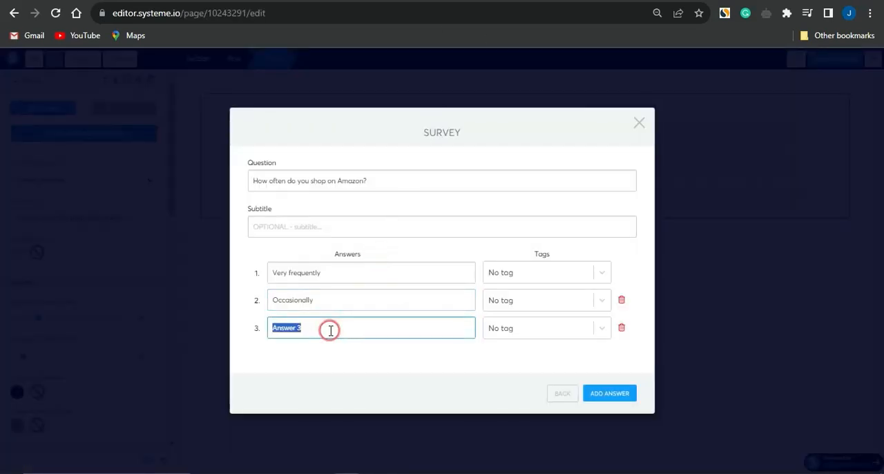
click(560, 395)
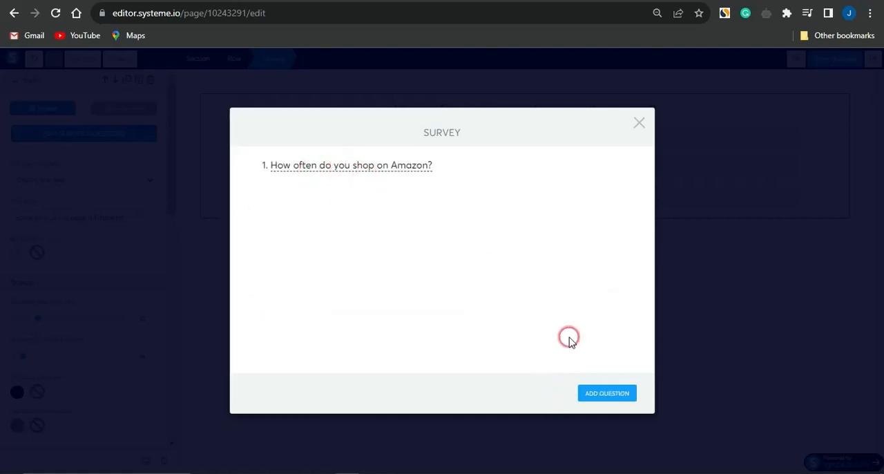
click(593, 393)
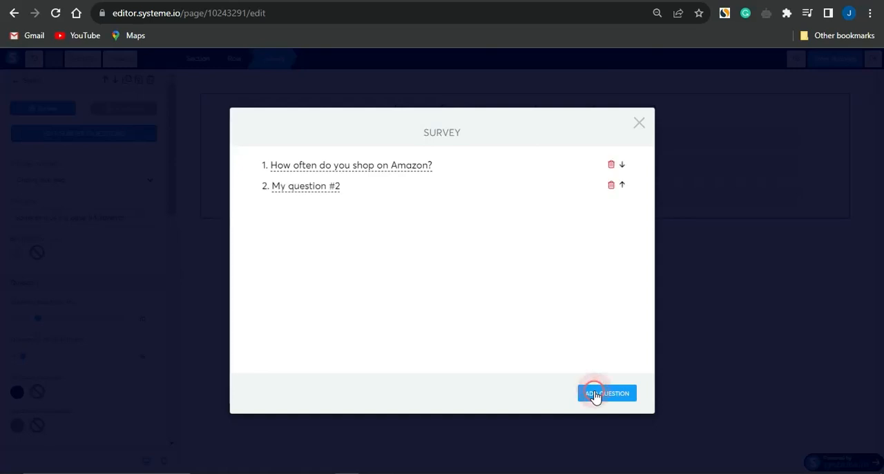
- Set the second survey question's text to "How satisfied are you with the range of products available on Amazon?", copied from ChatGPT
click(309, 187)
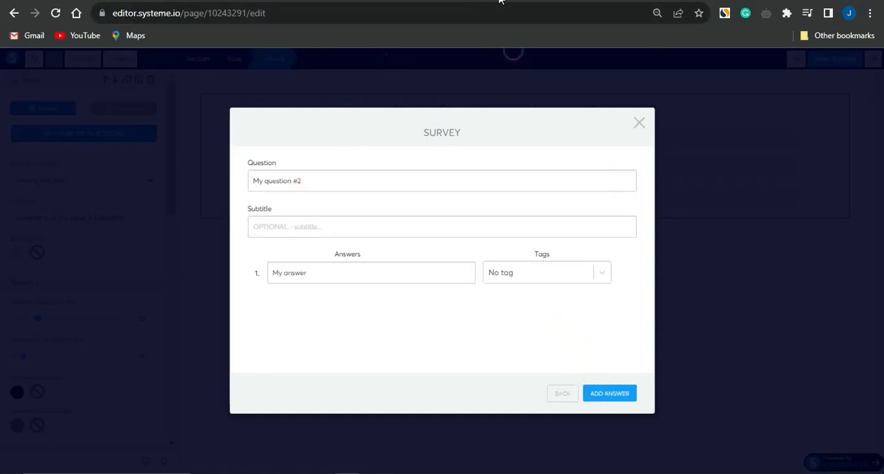
key(ctrl+Tab)
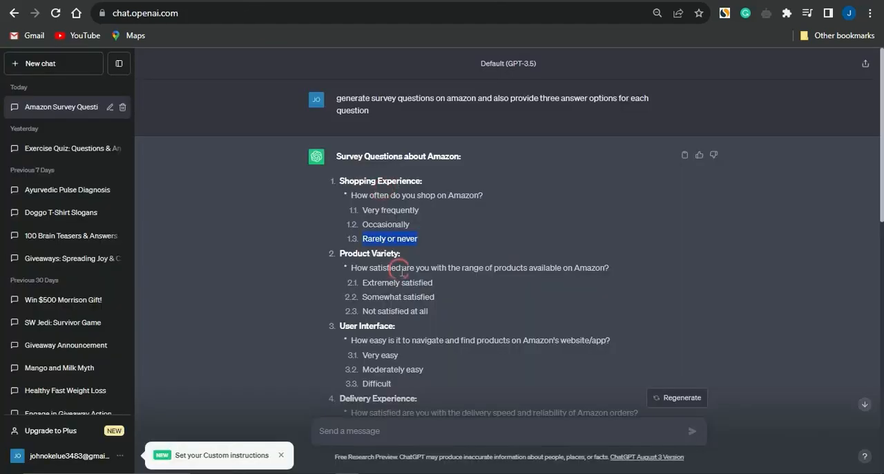
drag(619, 275, 349, 274)
key(ctrl+c)
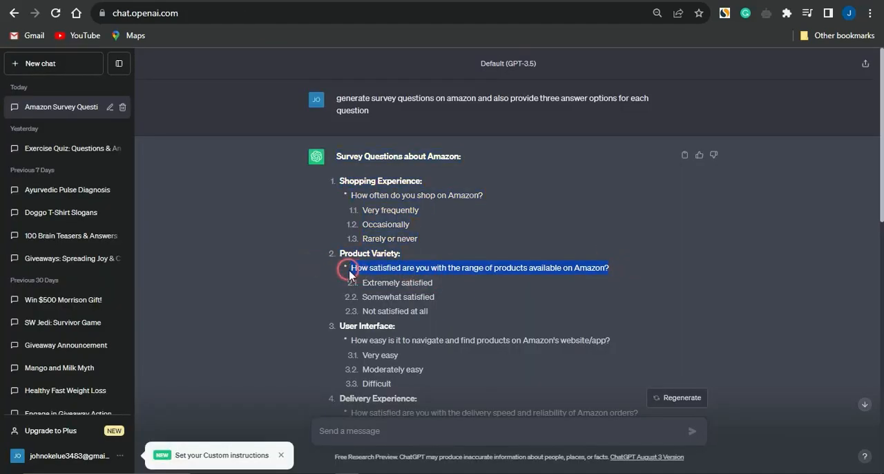
click(464, 2)
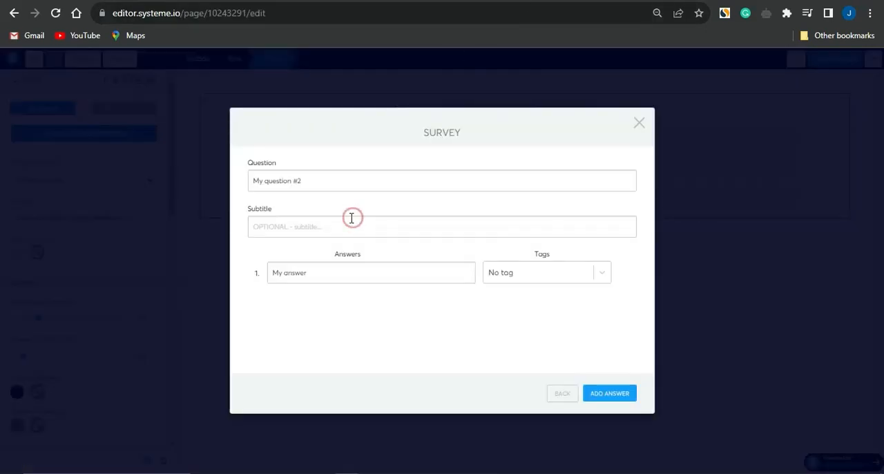
click(333, 179)
key(ctrl+a)
key(ctrl+v)
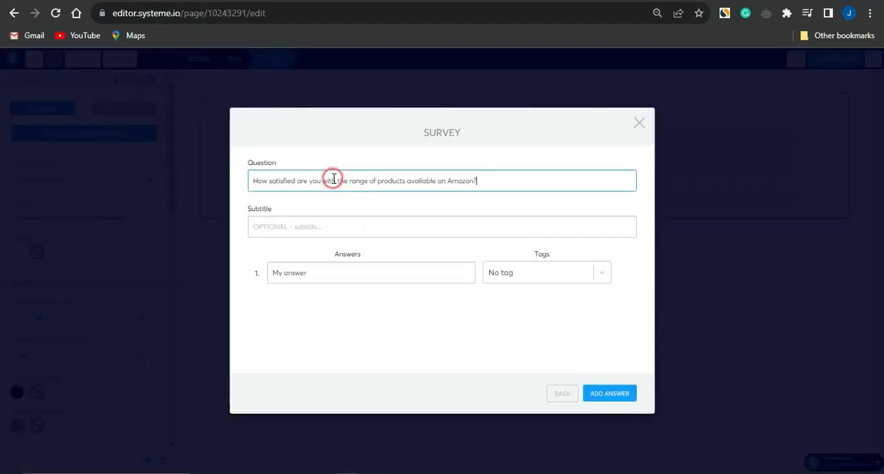
- Set the second question's first answer to "Extremely satisfied", copied from the ChatGPT reply
click(355, 272)
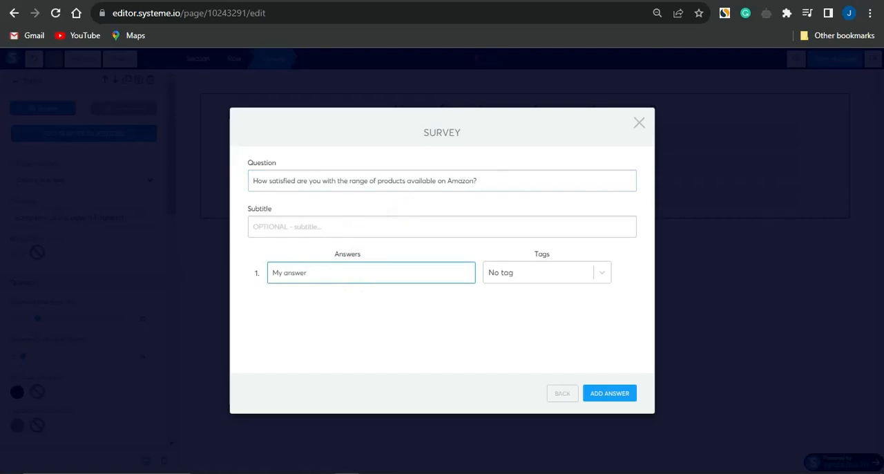
click(587, 2)
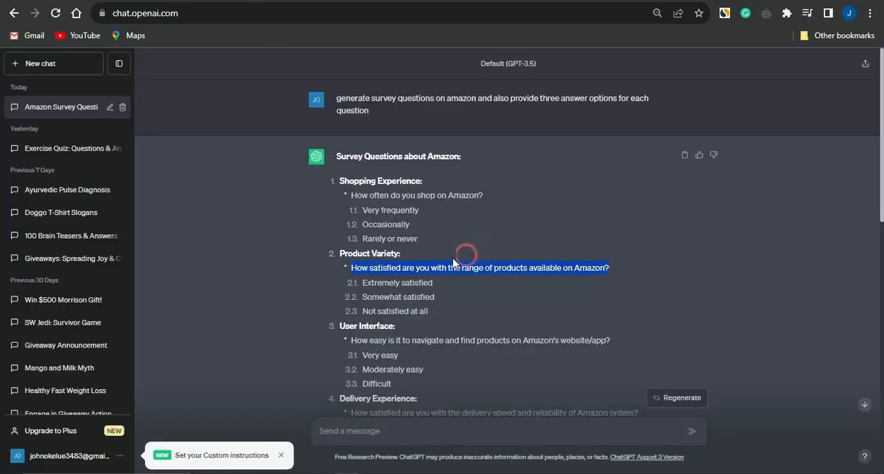
drag(433, 283, 373, 284)
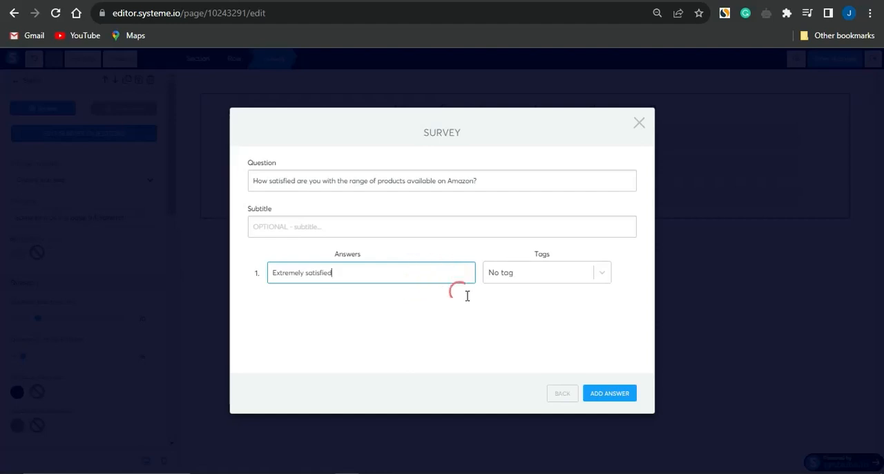
- Add a second answer to this question and set it to "Somewhat satisfied", copied from the ChatGPT reply
click(614, 392)
click(403, 298)
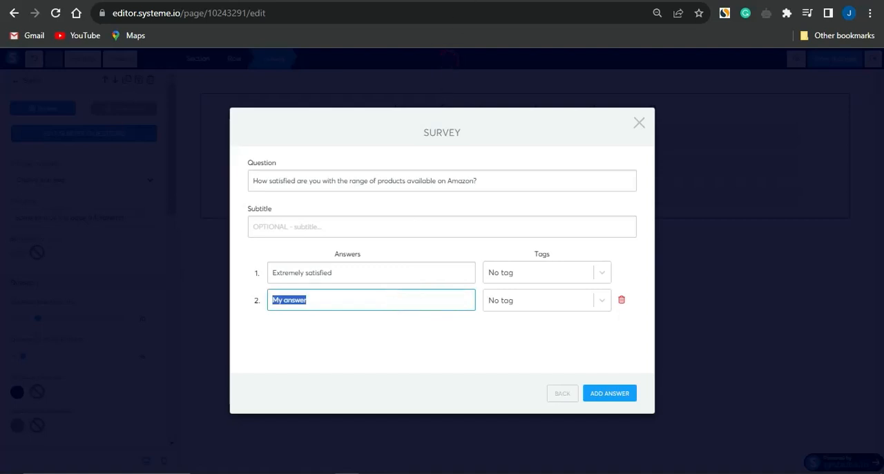
click(450, 1)
drag(437, 299, 363, 302)
key(ctrl+c)
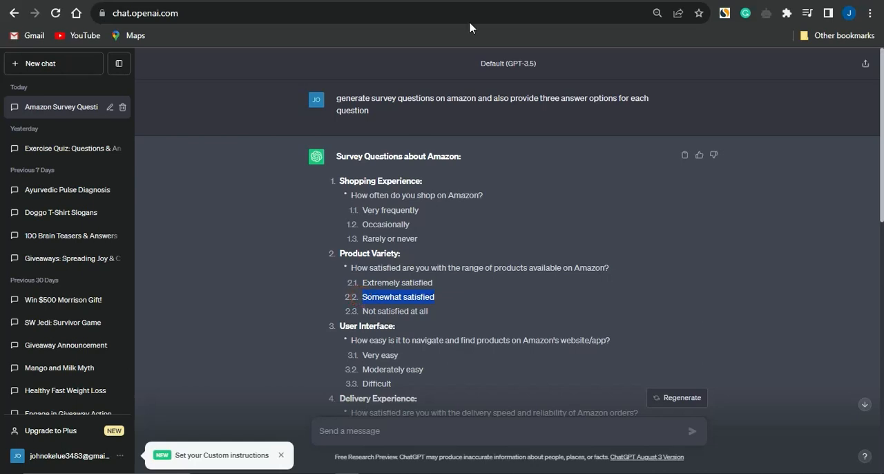
click(456, 2)
key(ctrl+v)
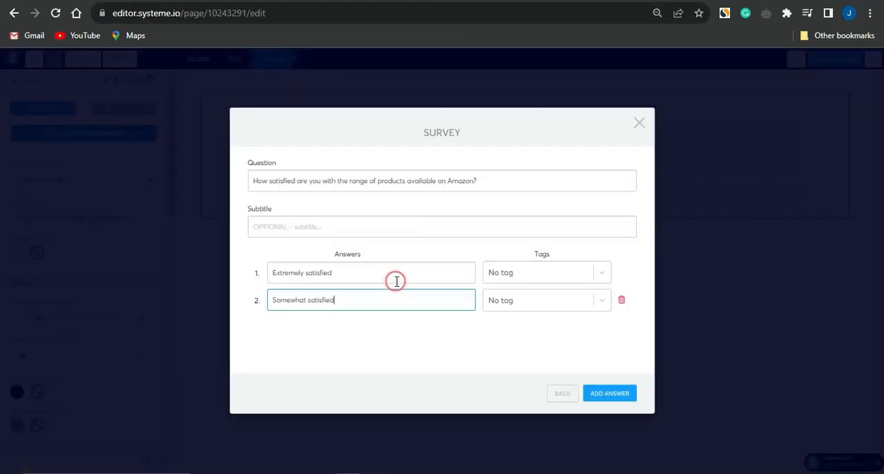
- Add a third answer to this question and set it to "Not satisfied at all", copied from the ChatGPT reply
click(597, 393)
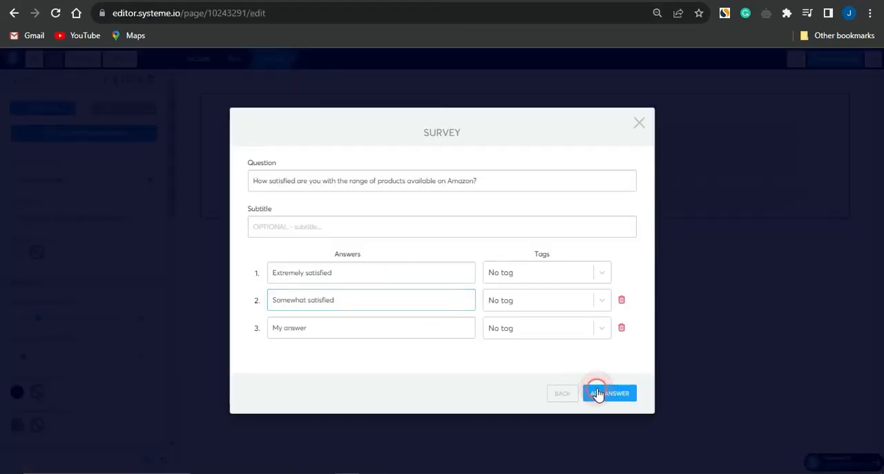
click(556, 4)
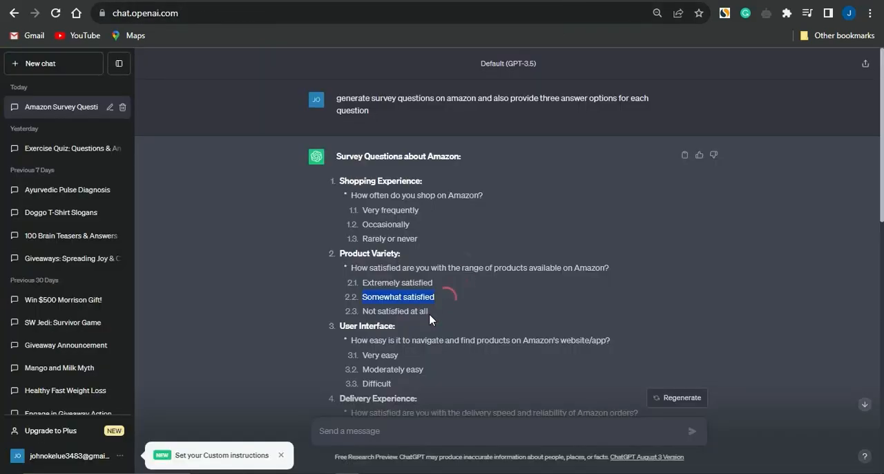
drag(429, 312, 356, 315)
key(ctrl+c)
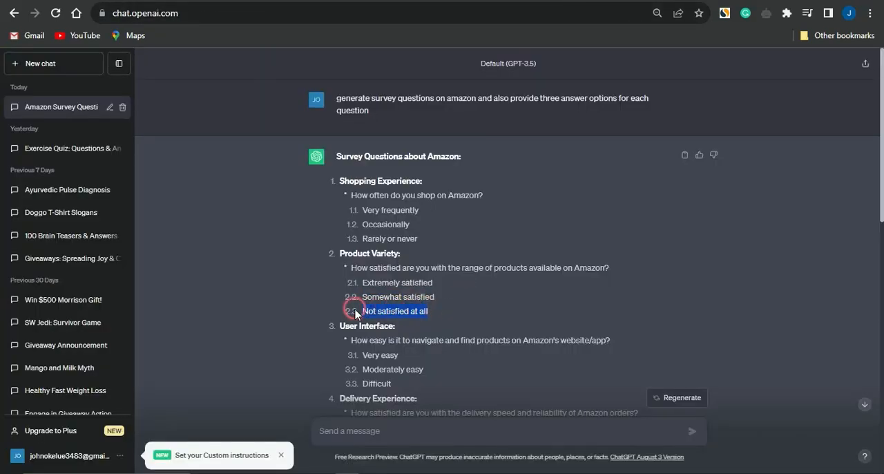
click(507, 4)
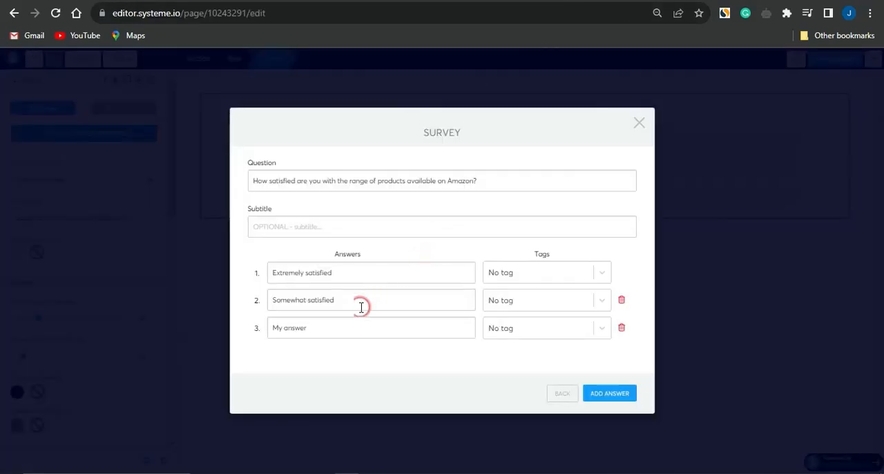
click(331, 327)
triple_click(331, 327)
key(ctrl+v)
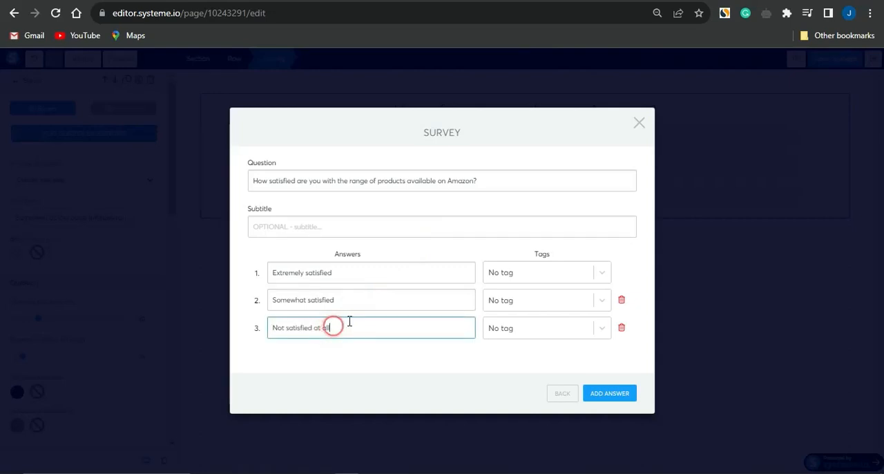
- Return to the survey question list and close the survey question editor
click(563, 393)
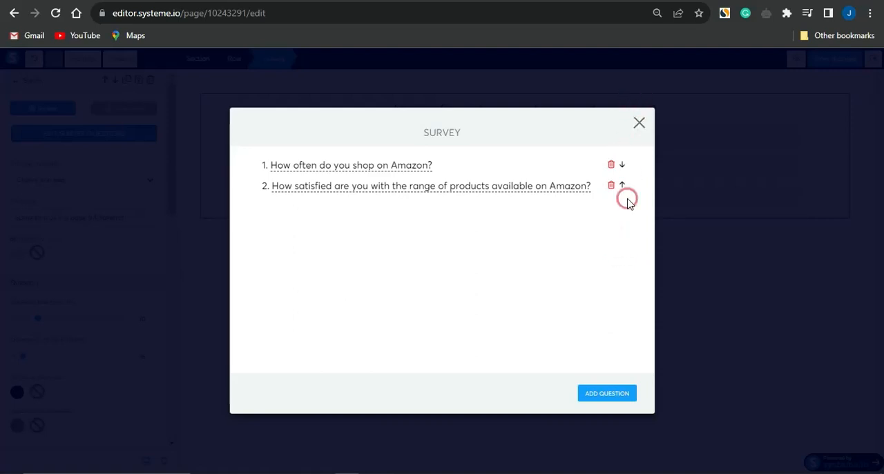
click(561, 232)
click(637, 123)
click(639, 128)
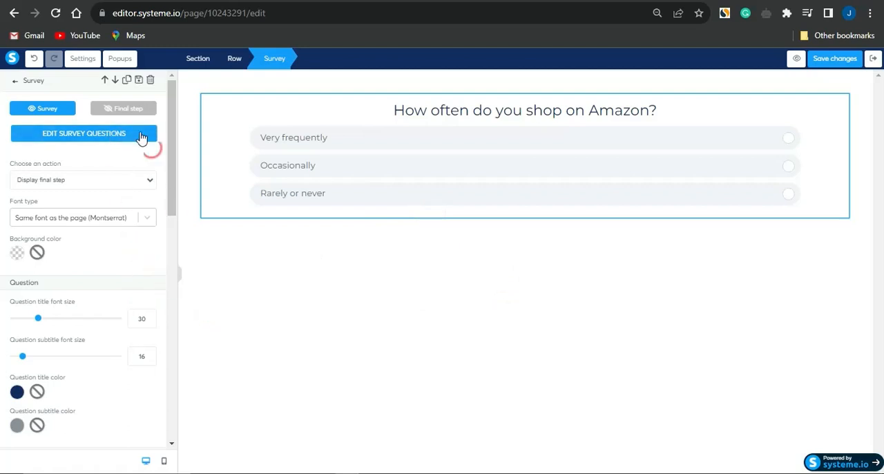
- Show the survey's final step and delete its Email and First name form inputs
click(125, 117)
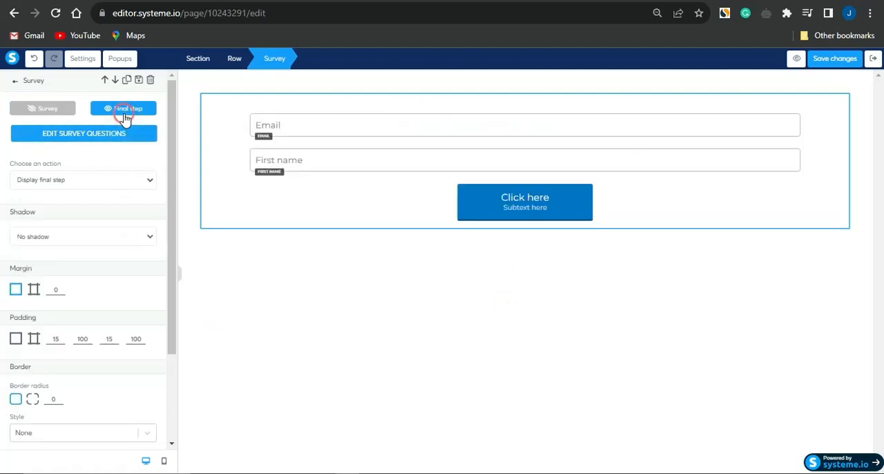
click(530, 141)
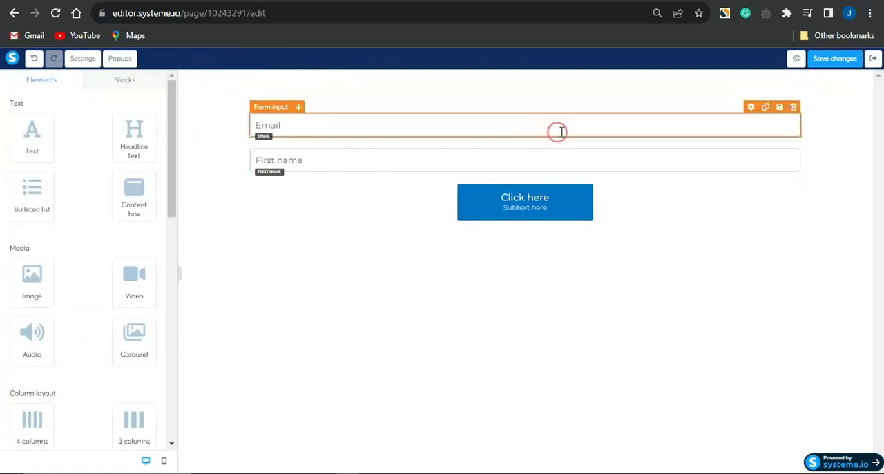
click(793, 107)
click(518, 92)
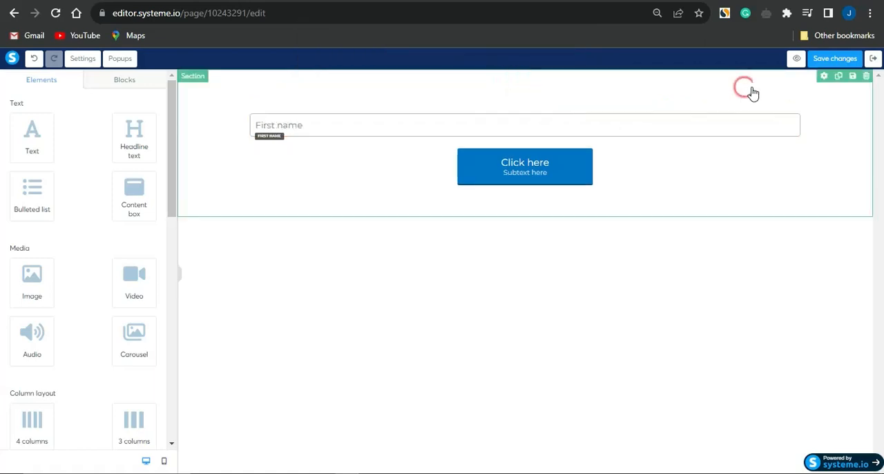
click(792, 108)
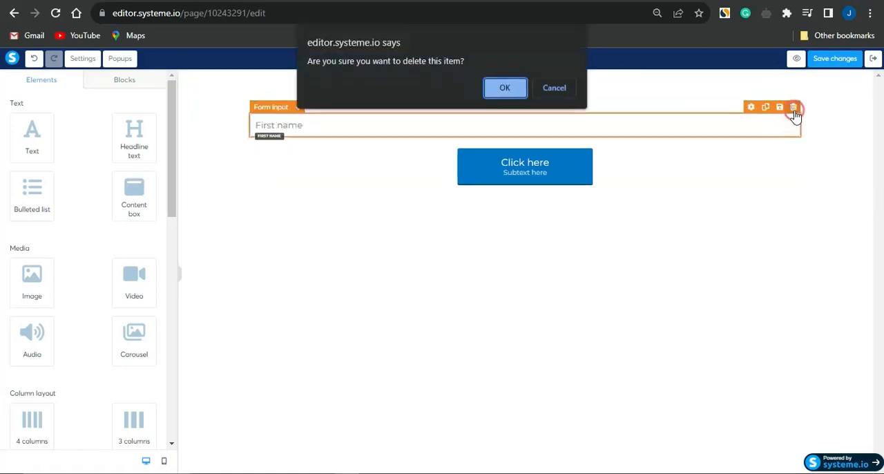
click(505, 88)
- Add a text element above the button of the survey's final step and select it
click(32, 131)
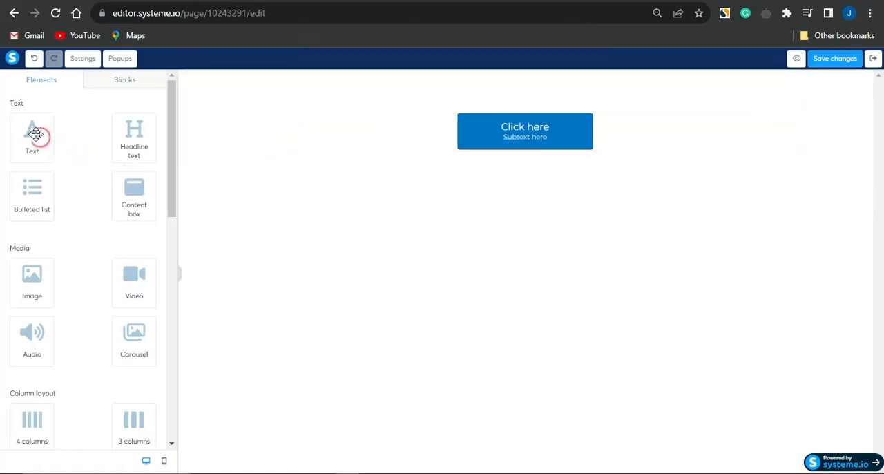
drag(32, 131, 307, 85)
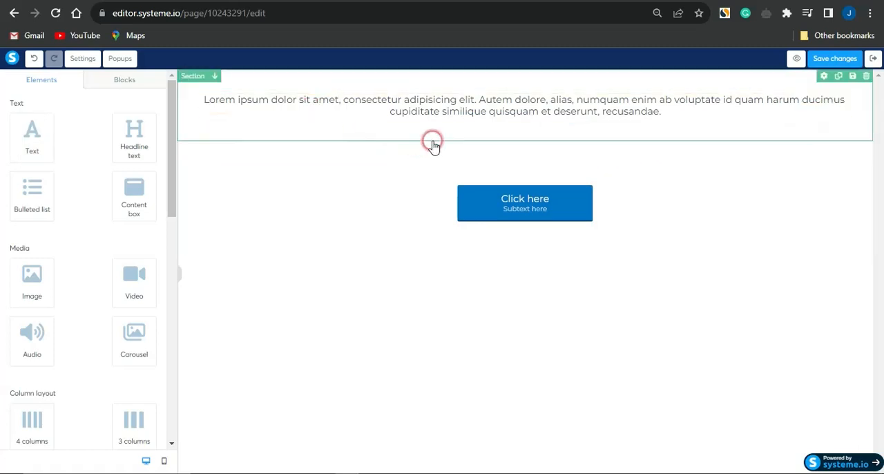
click(454, 114)
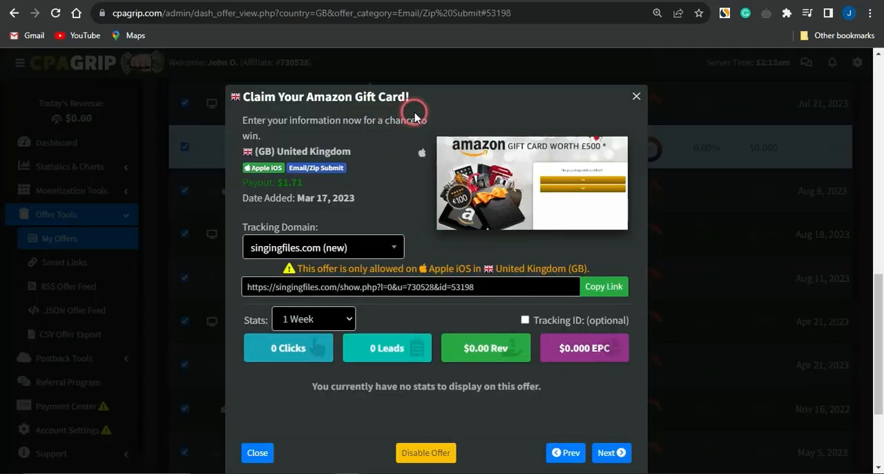
- Replace the placeholder text with "Claim Your Amazon Gift Card!", copied from the CPAGrip offer, and enlarge its font
drag(417, 99, 292, 59)
key(ctrl+c)
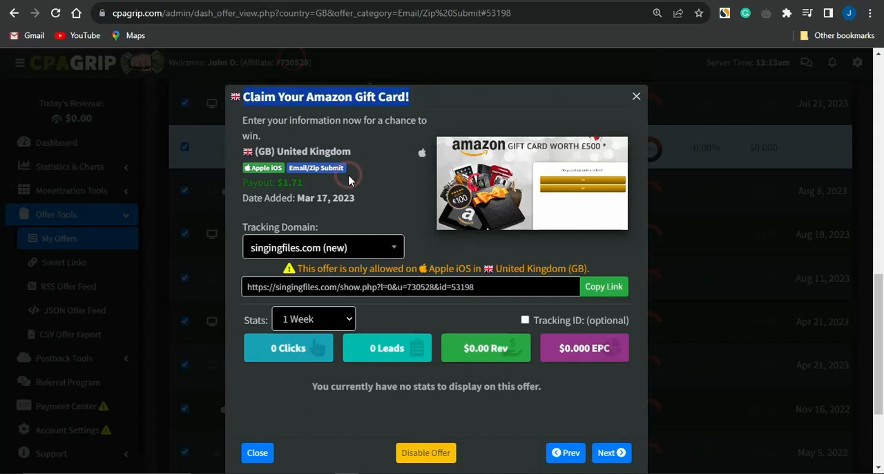
click(536, 61)
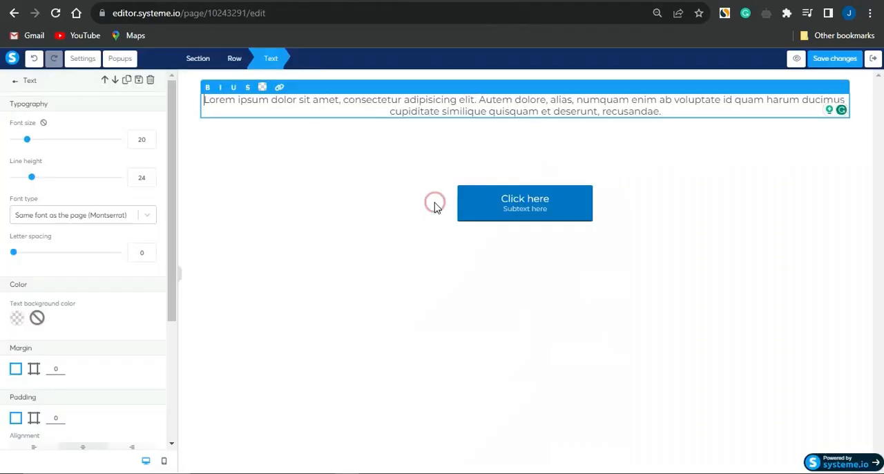
click(406, 97)
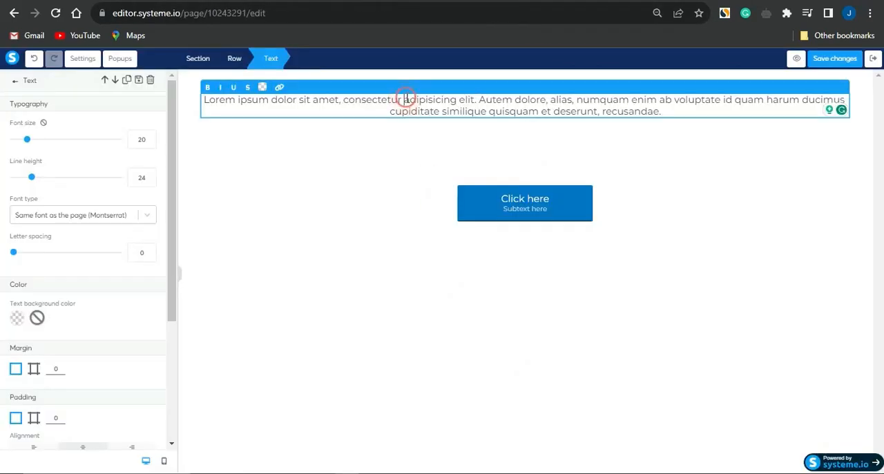
key(ctrl+a)
key(ctrl+v)
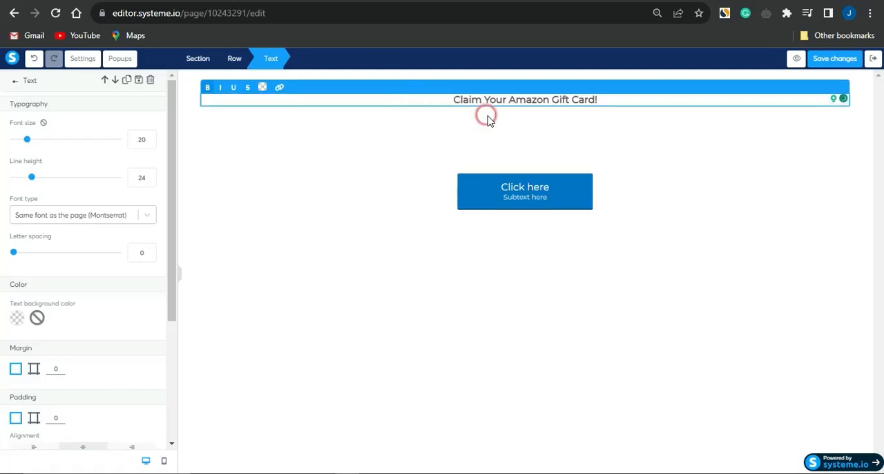
triple_click(599, 99)
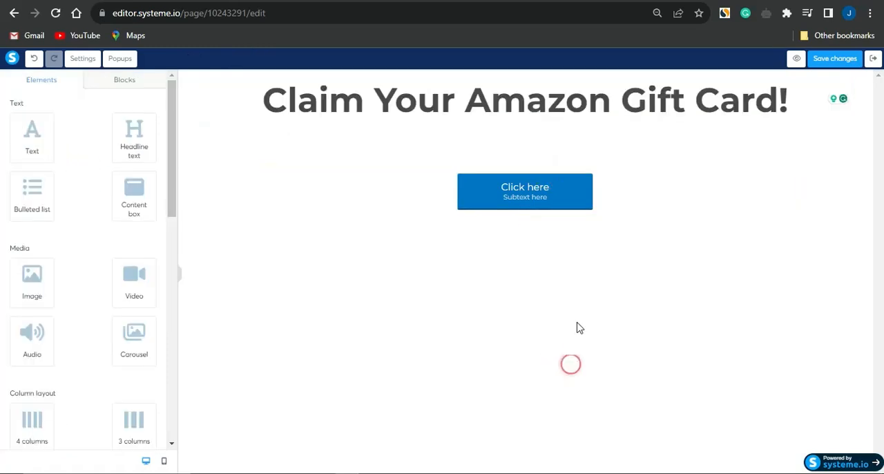
- Set the action of the final step's "Click here" button to Open URL
click(529, 200)
click(542, 188)
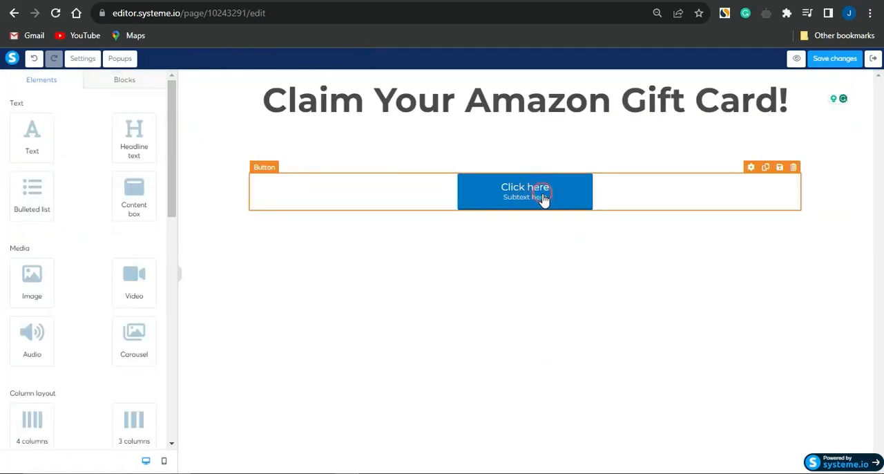
click(543, 198)
click(529, 198)
click(529, 193)
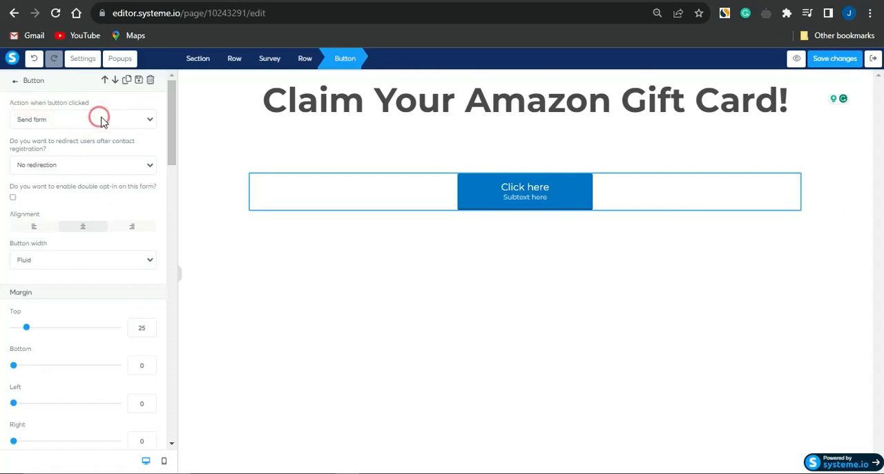
click(133, 119)
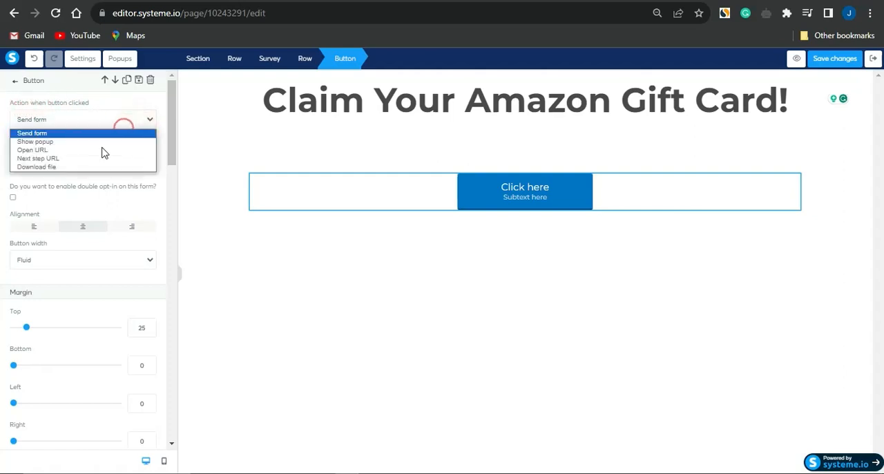
click(48, 150)
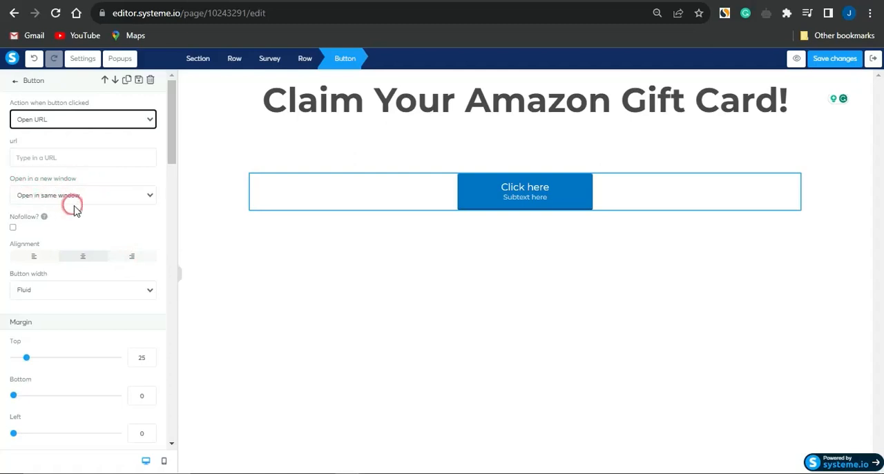
scroll(76, 211, down, 3)
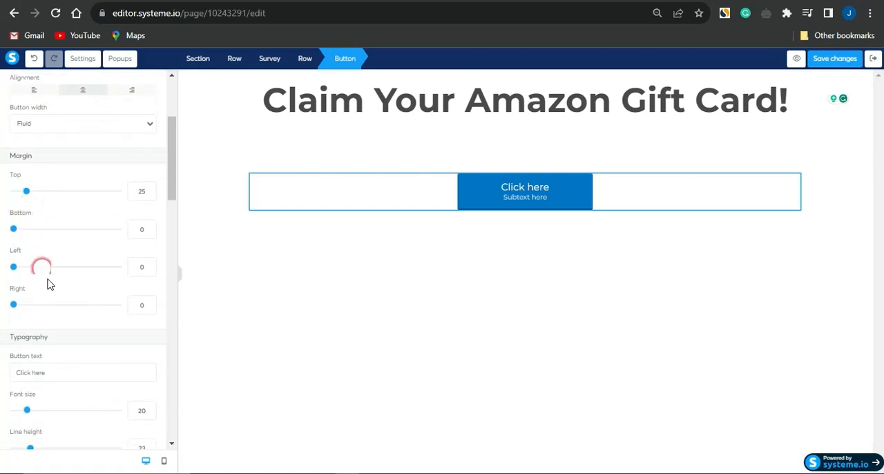
- Set the font size of the final step's "Click here" button to 63 and delete its placeholder subtext
right_click(58, 305)
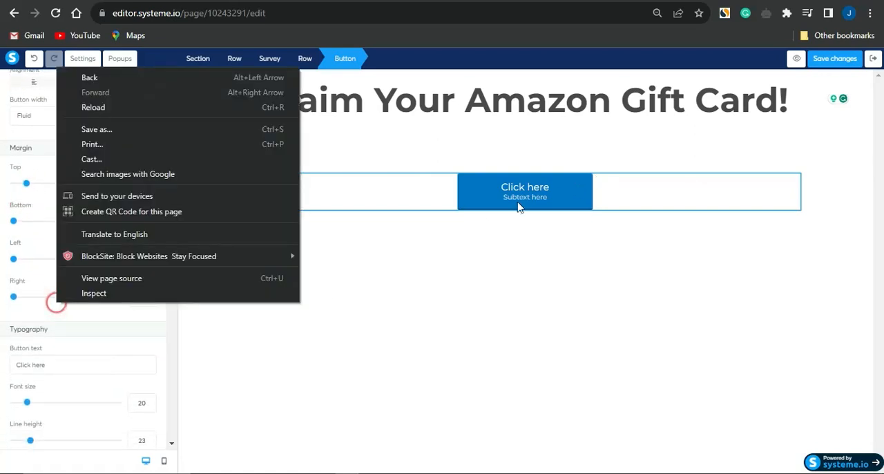
click(159, 333)
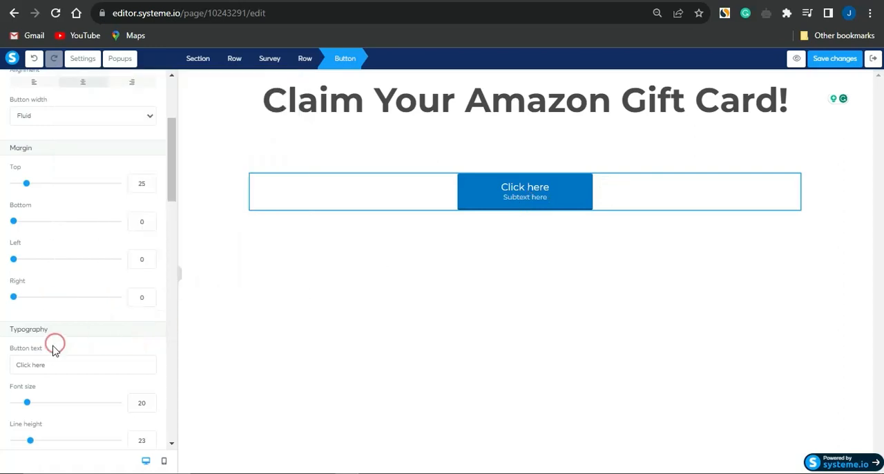
scroll(48, 369, down, 1)
scroll(50, 372, down, 1)
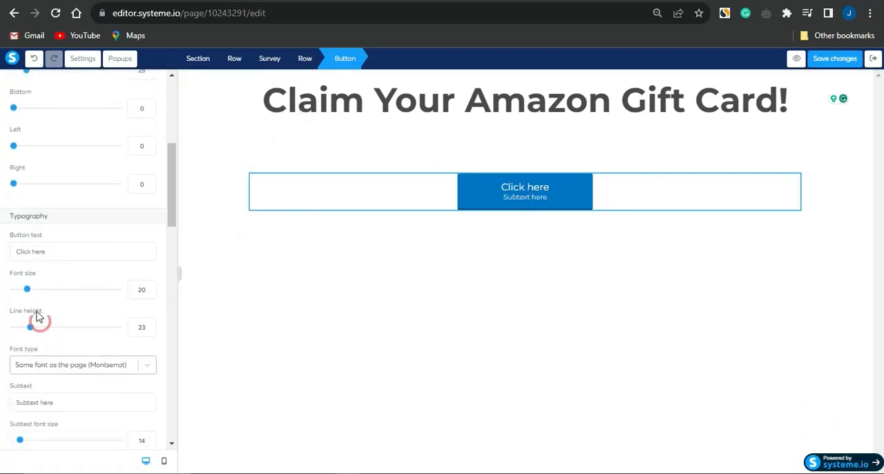
drag(27, 289, 77, 294)
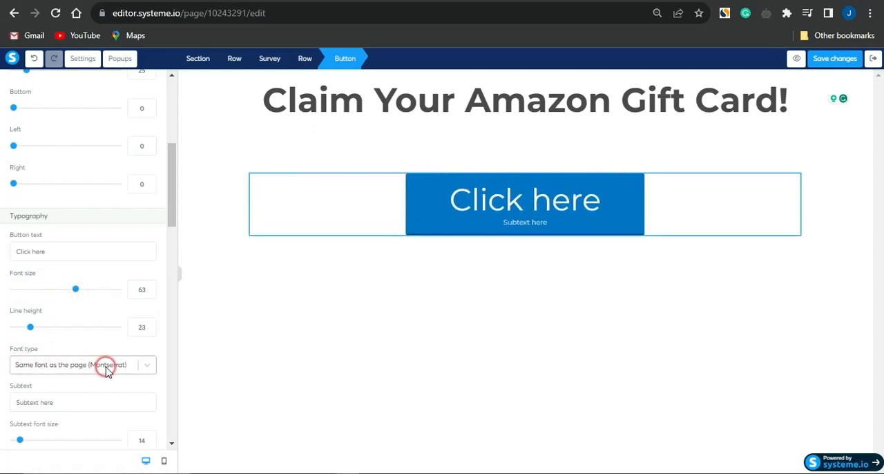
scroll(96, 371, down, 2)
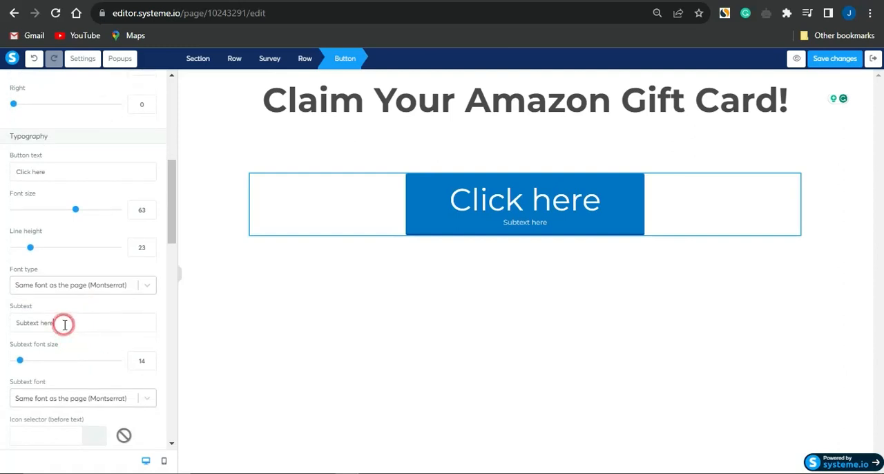
drag(64, 326, 6, 322)
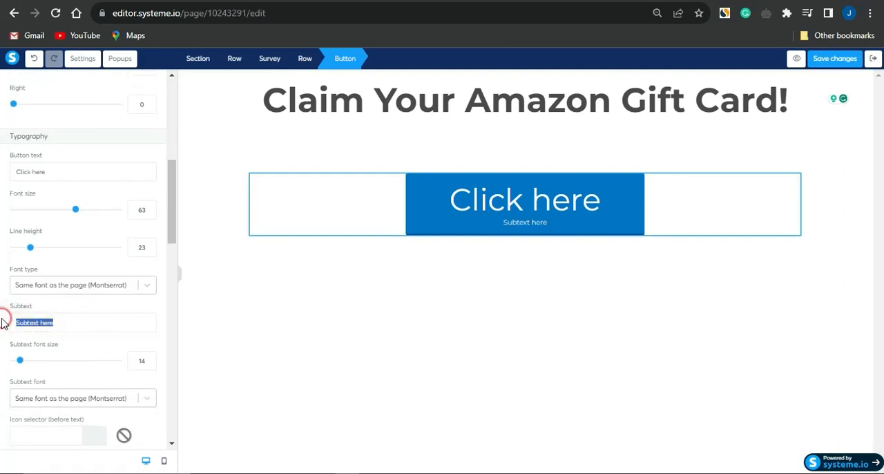
key(BackSpace)
- Copy the gift card offer's tracking link from CPAGrip and paste it as the "Click here" button's URL
scroll(12, 211, up, 9)
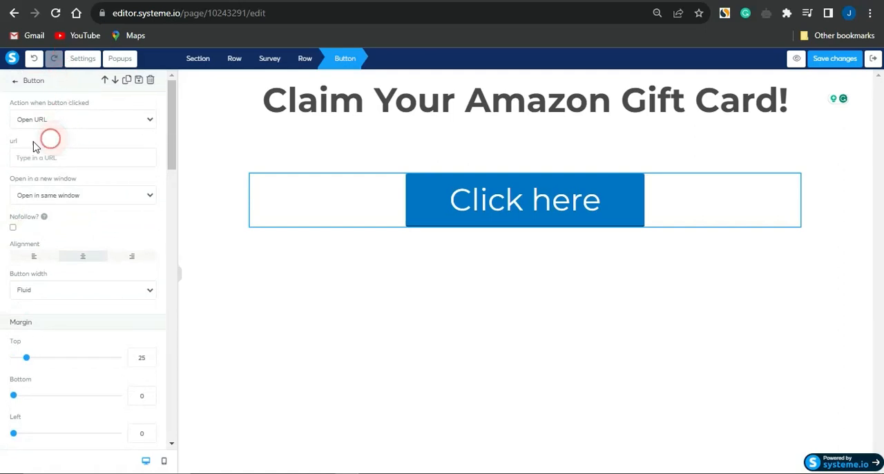
click(54, 144)
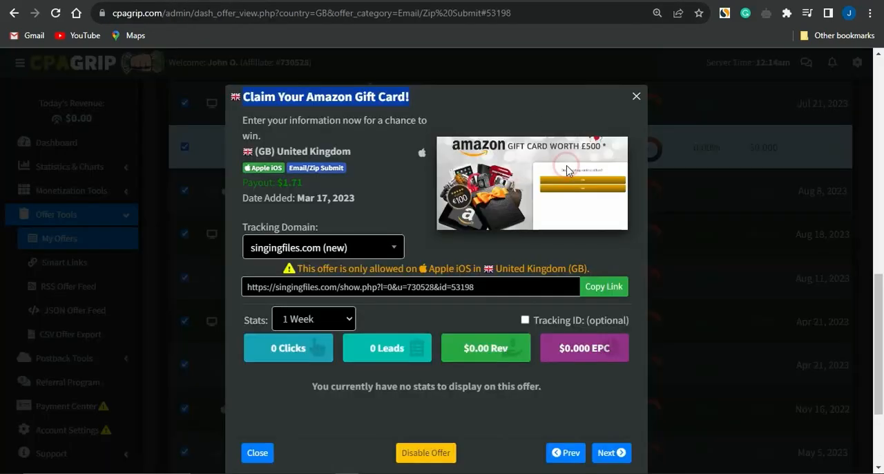
click(595, 290)
click(537, 107)
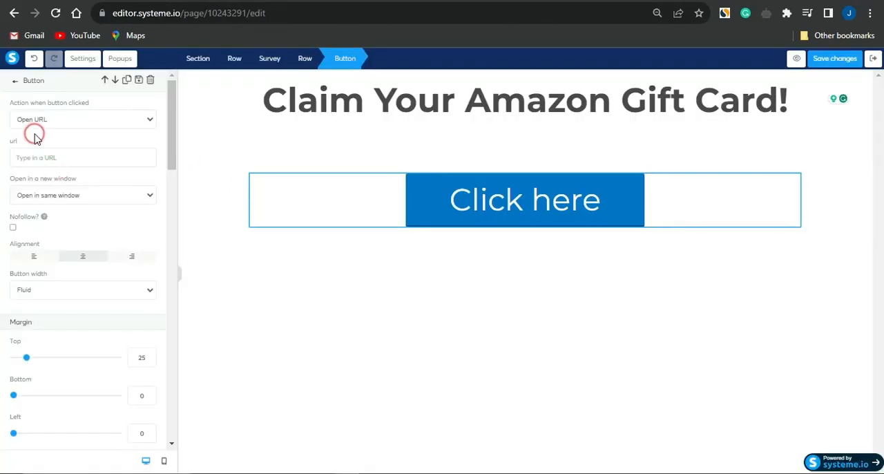
key(ctrl+v)
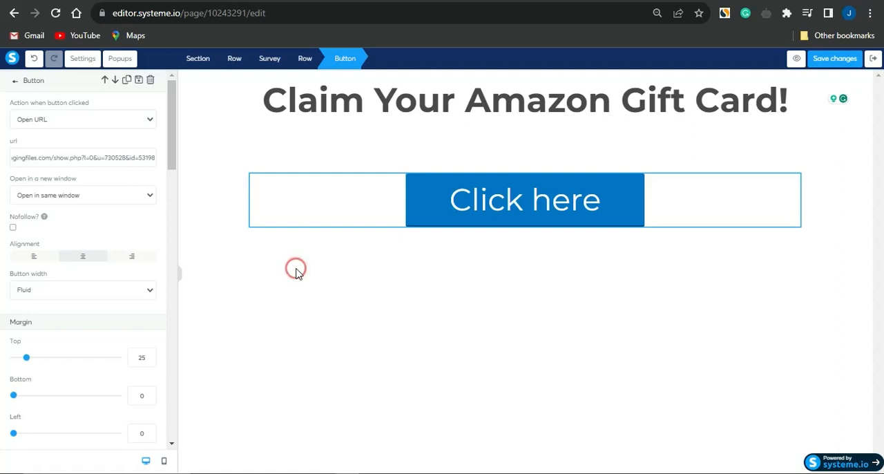
click(243, 301)
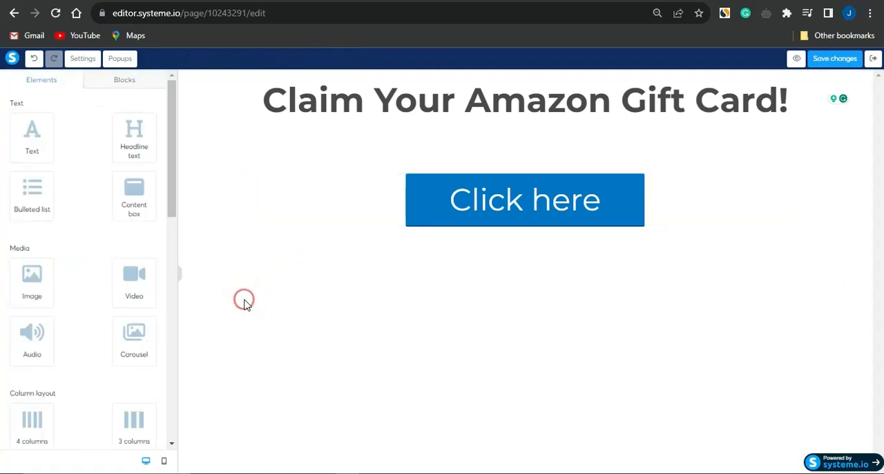
- Add an image element between the page headline and the survey and open its settings
click(54, 74)
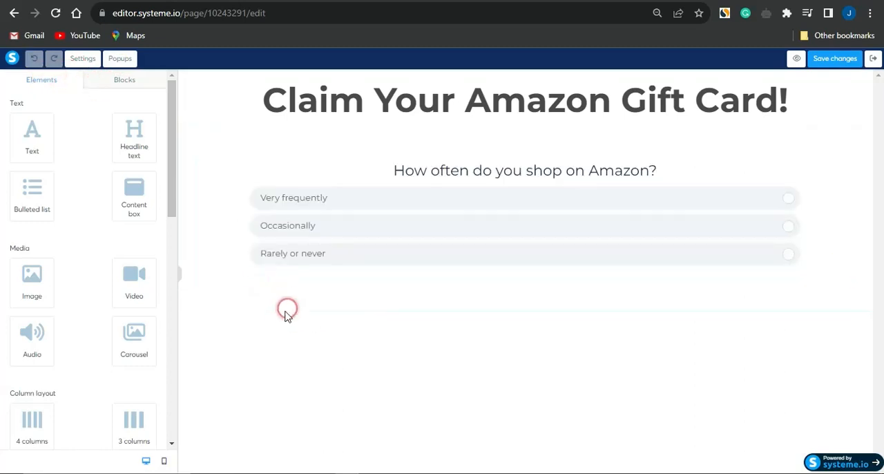
right_click(97, 341)
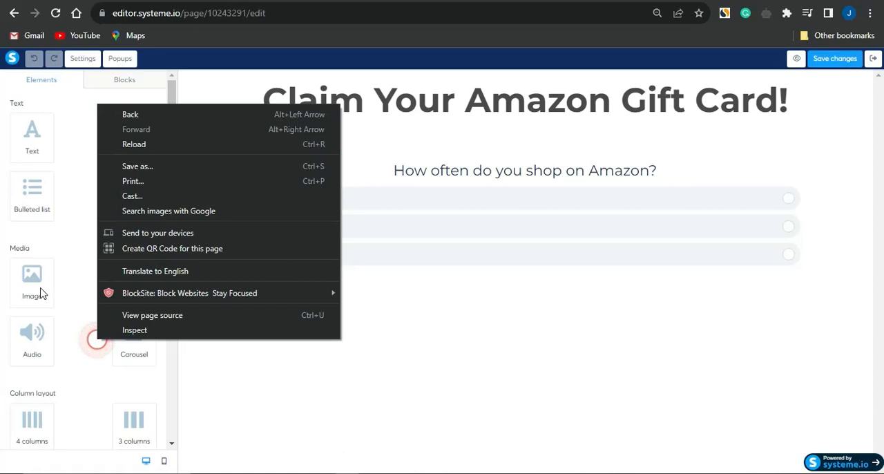
click(281, 413)
drag(49, 282, 281, 128)
click(436, 172)
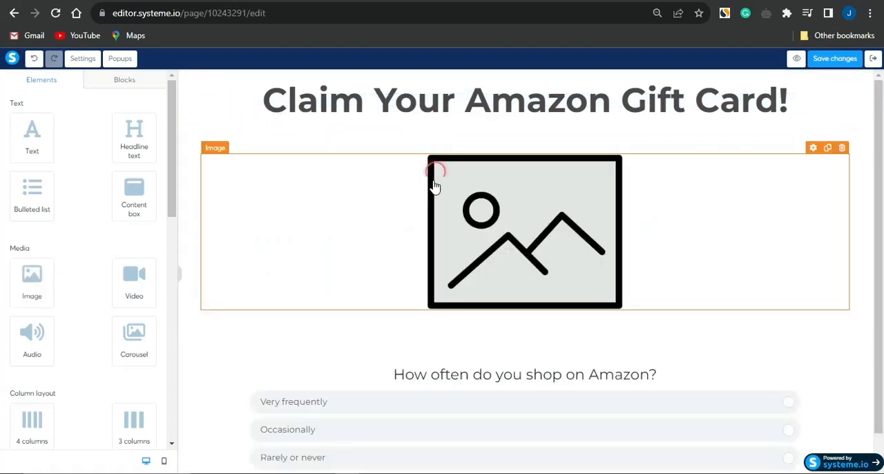
click(379, 265)
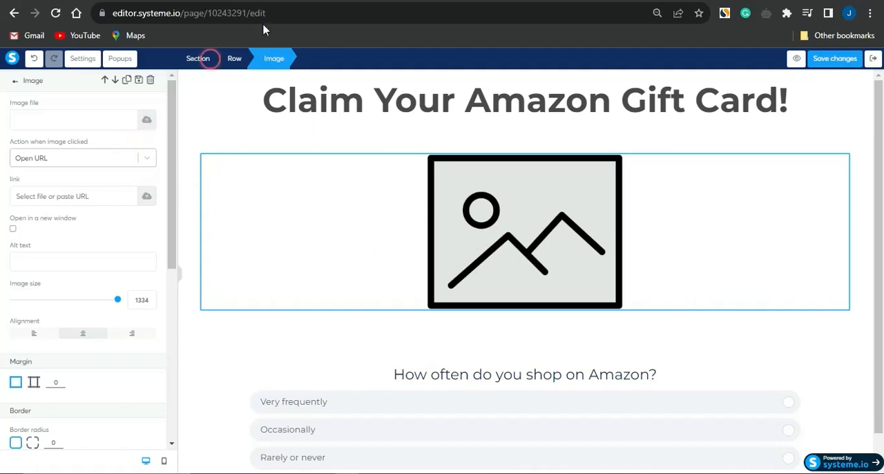
- Switch to the CPAGrip offer and save its Amazon gift card image to the computer
click(487, 1)
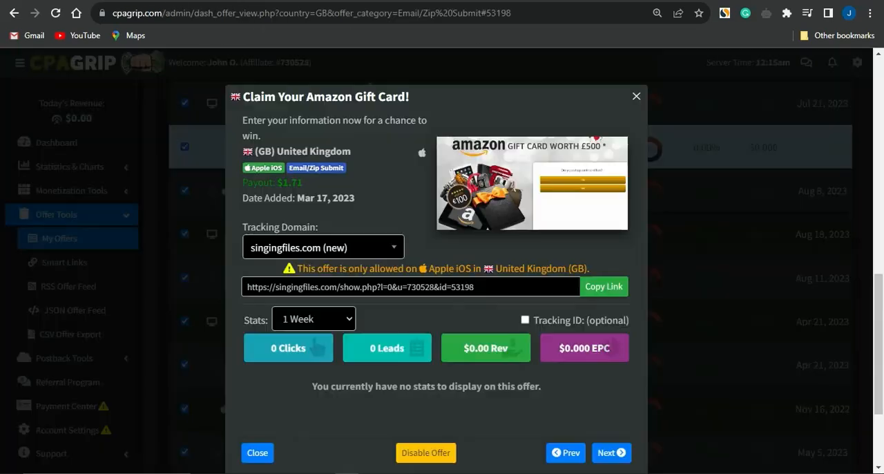
right_click(532, 186)
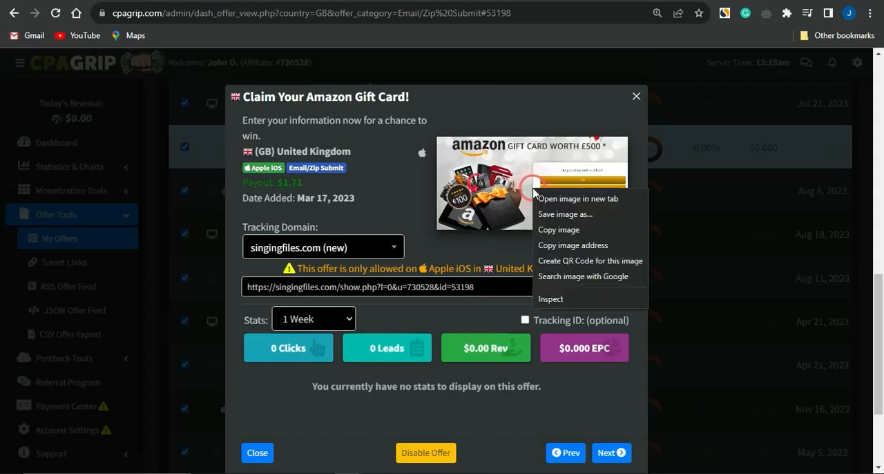
click(564, 217)
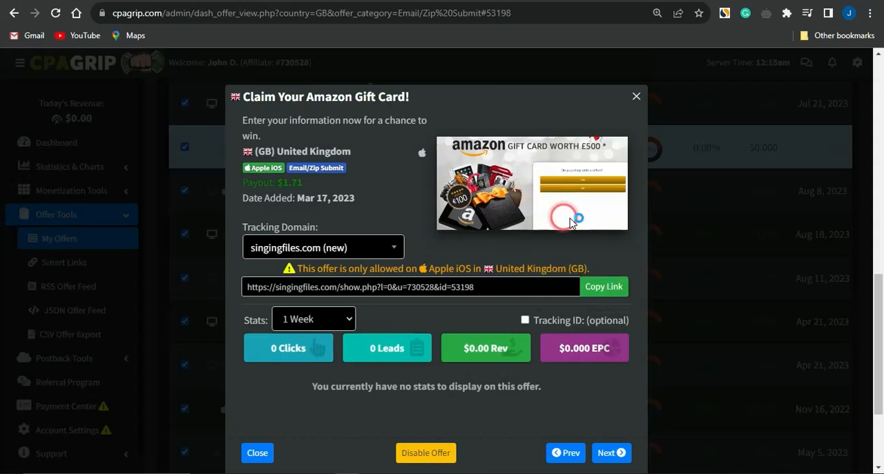
click(331, 291)
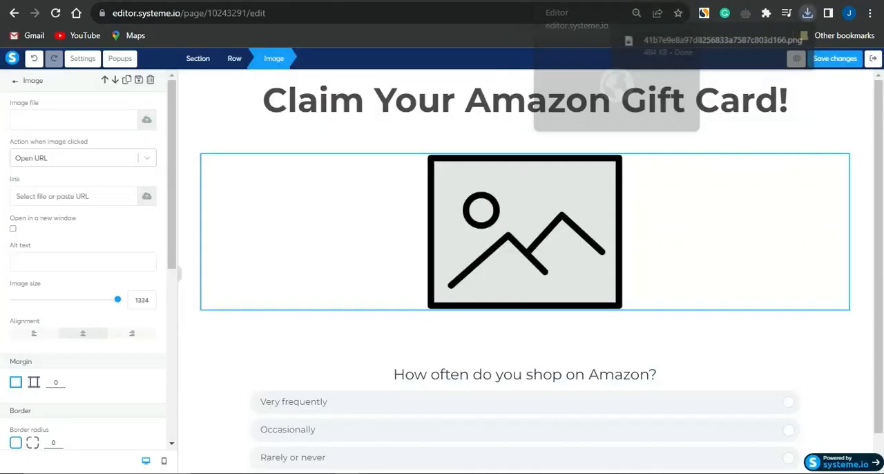
- Upload the saved gift card image from the Downloads folder and insert it into the image element
click(144, 122)
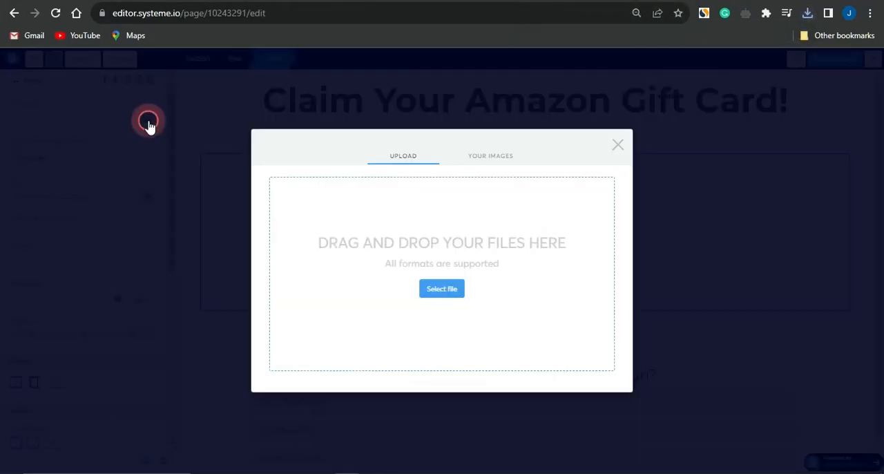
click(440, 294)
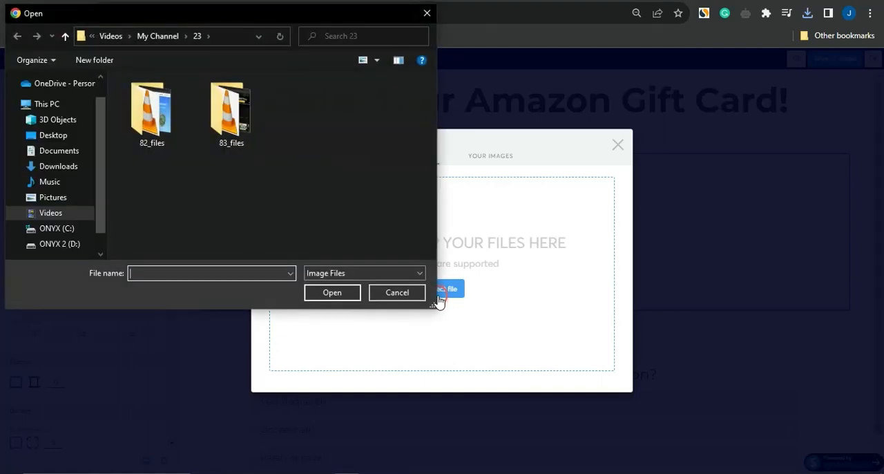
click(51, 168)
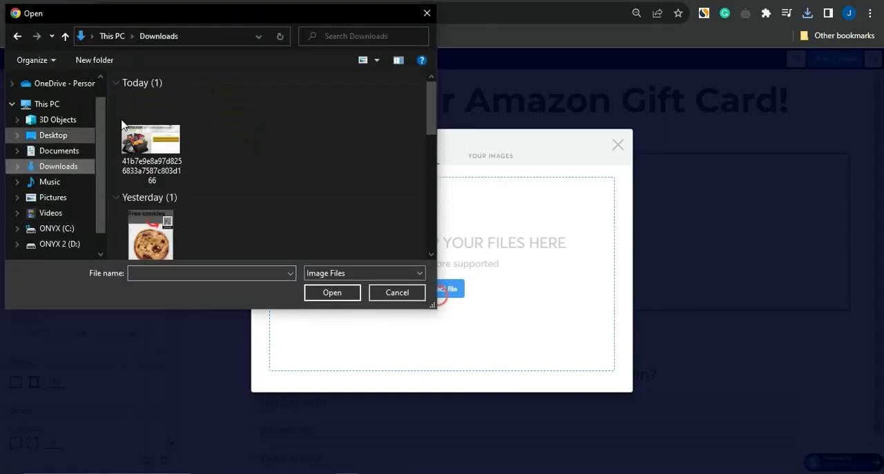
double_click(153, 129)
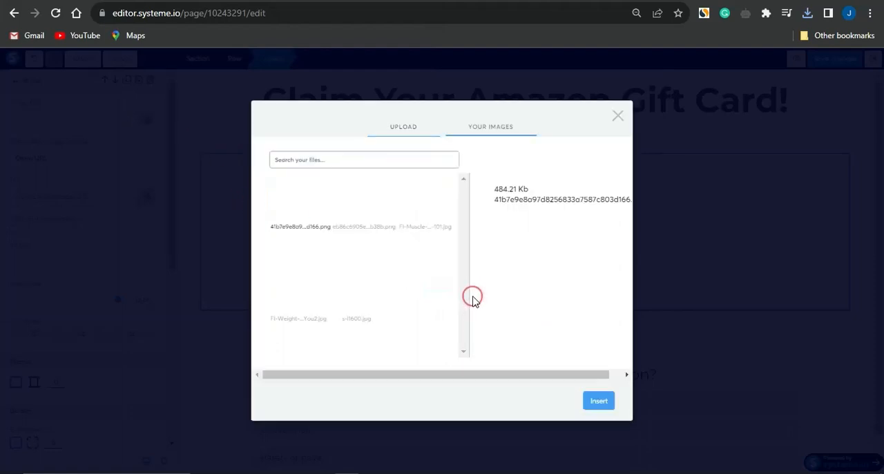
click(598, 402)
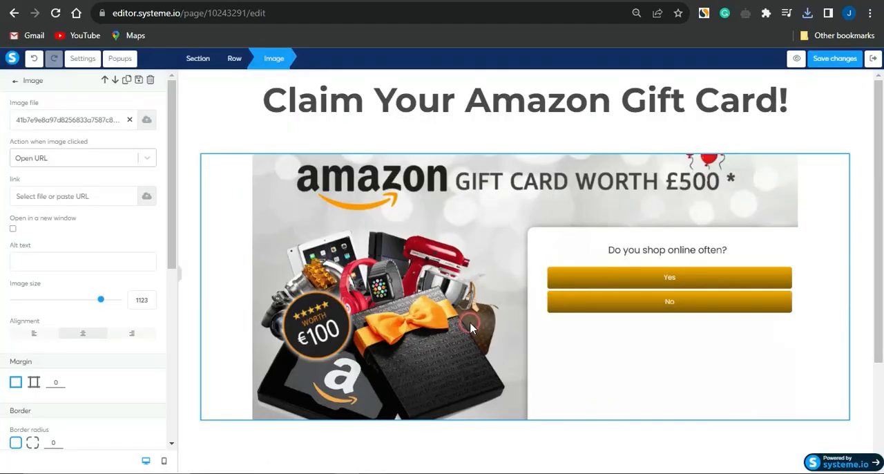
click(859, 298)
- Save the squeeze page's changes and exit the page editor
scroll(859, 298, down, 3)
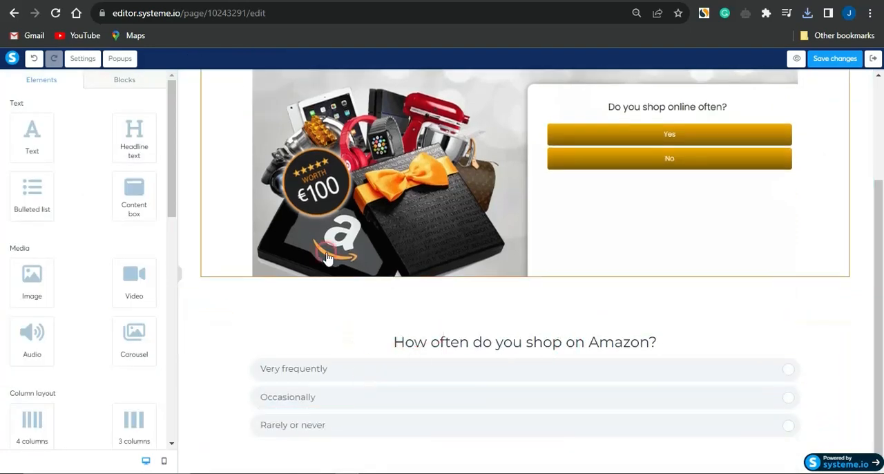
click(818, 60)
click(831, 59)
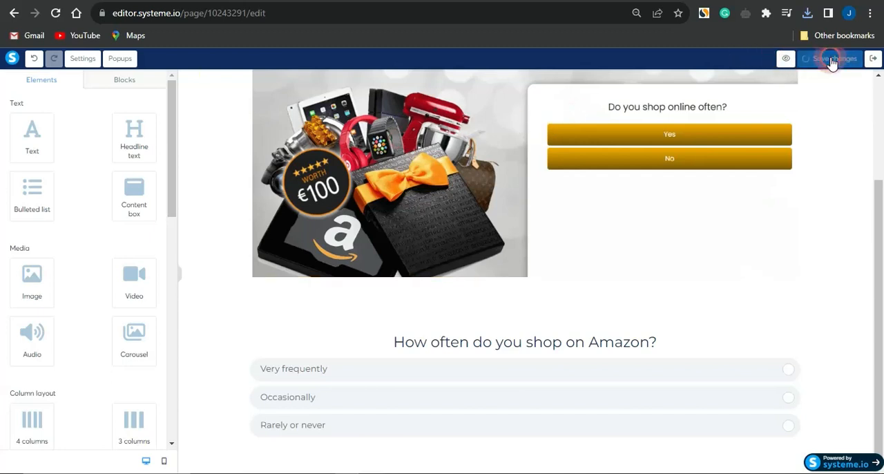
click(874, 59)
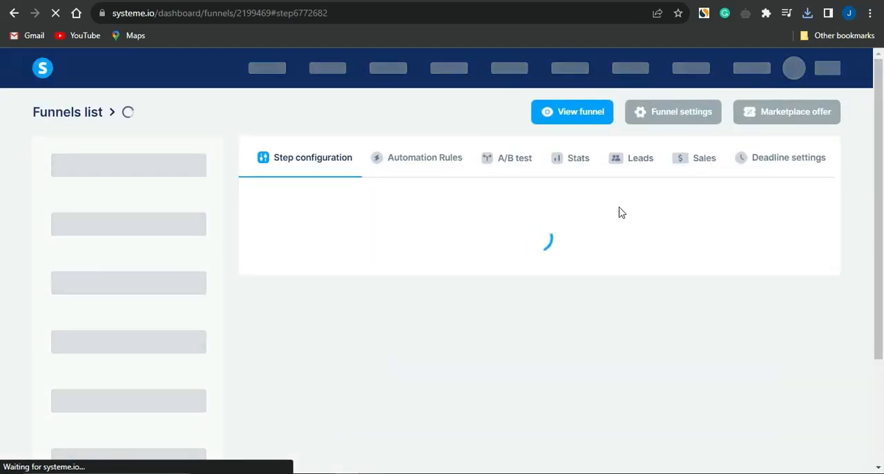
- Copy the squeeze page's link from its URL path in the step configuration
scroll(619, 212, down, 1)
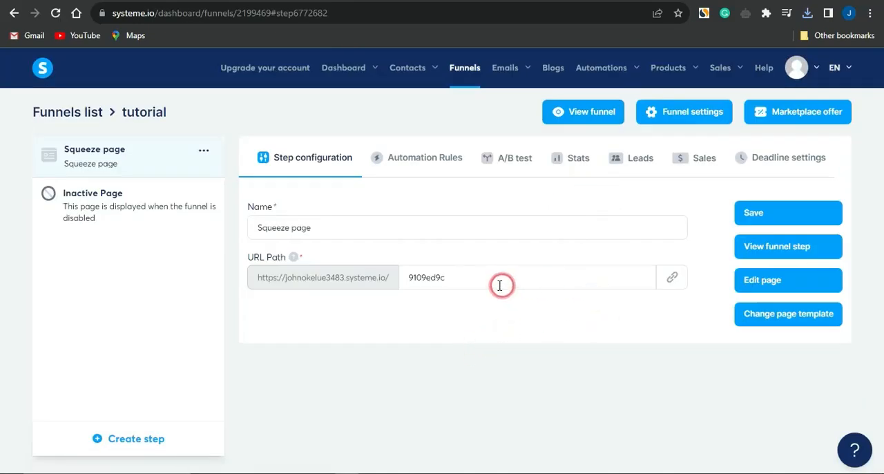
click(484, 280)
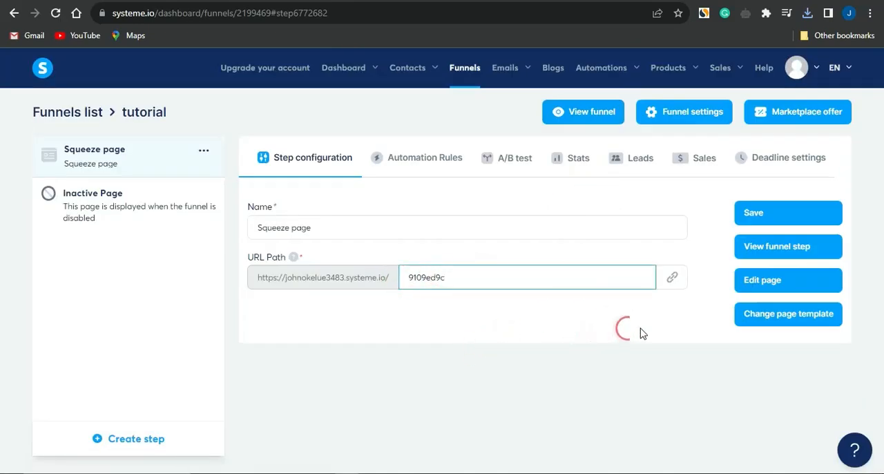
click(671, 277)
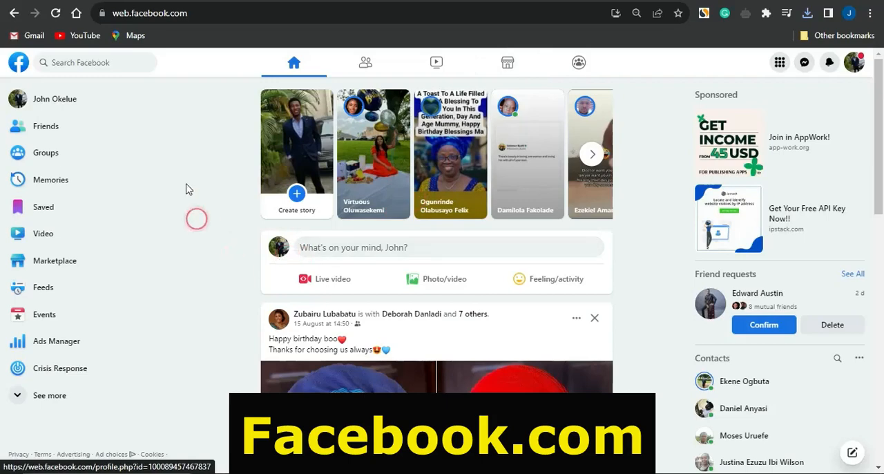
- Search Facebook groups for "giveaway" and browse the listed groups
click(61, 154)
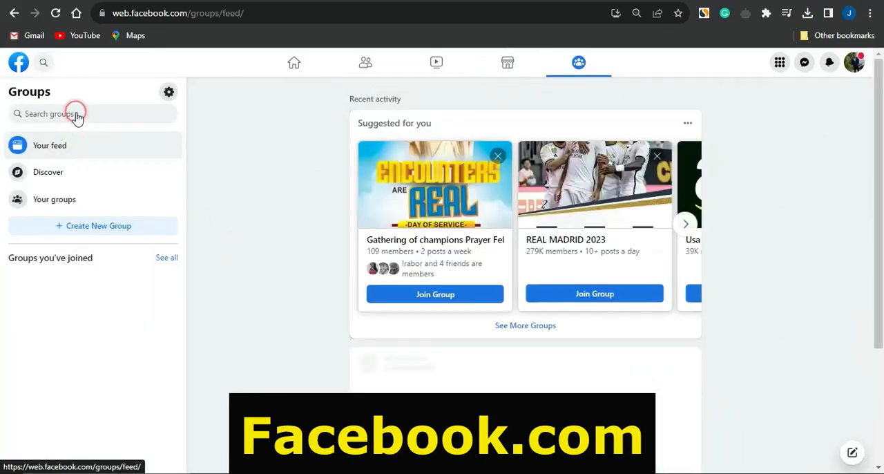
click(76, 115)
text(give)
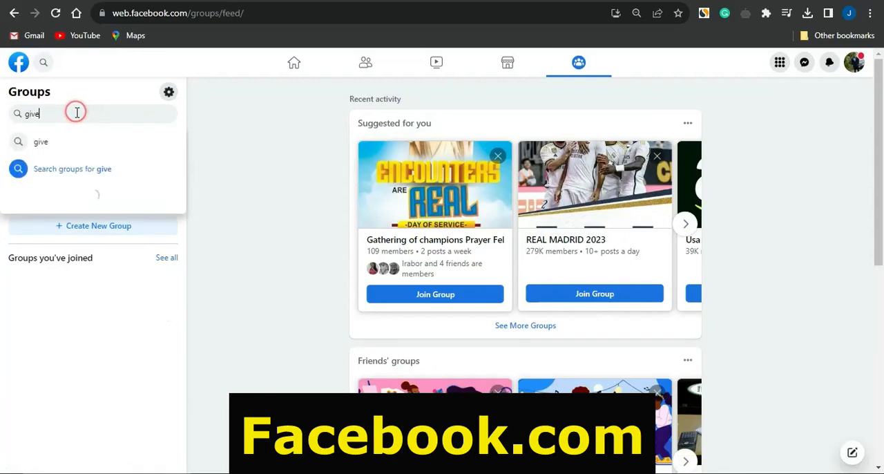
text(away)
key(Return)
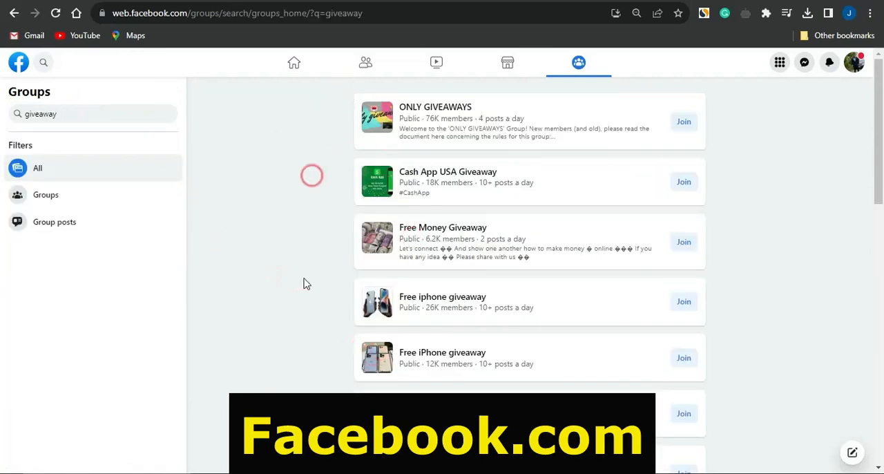
click(312, 324)
scroll(312, 327, down, 5)
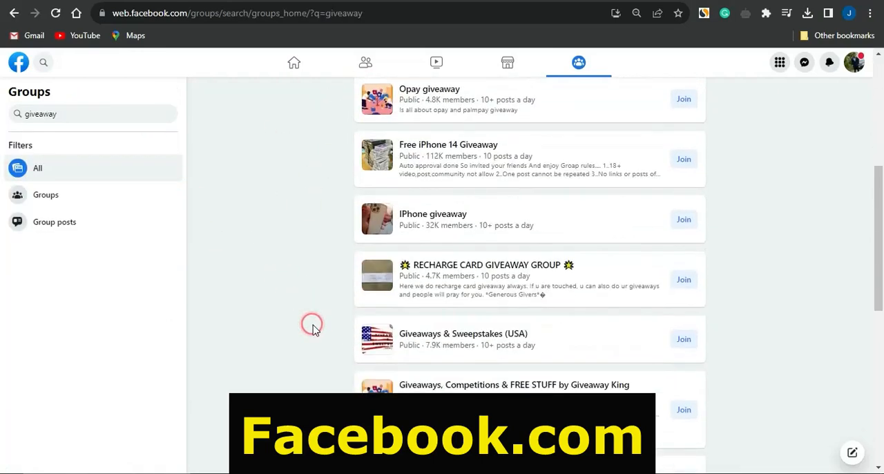
scroll(312, 327, up, 5)
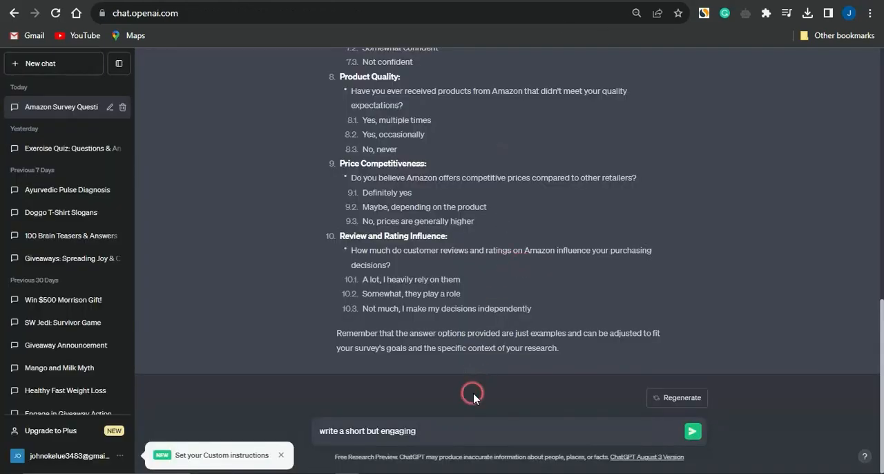
- Ask ChatGPT to write a short but engaging facebook post for an amazon shopping quiz and a chance to win free amazon gift card
text(facebook post for an amazon shopping quiz and a chance to win free amazon gift card)
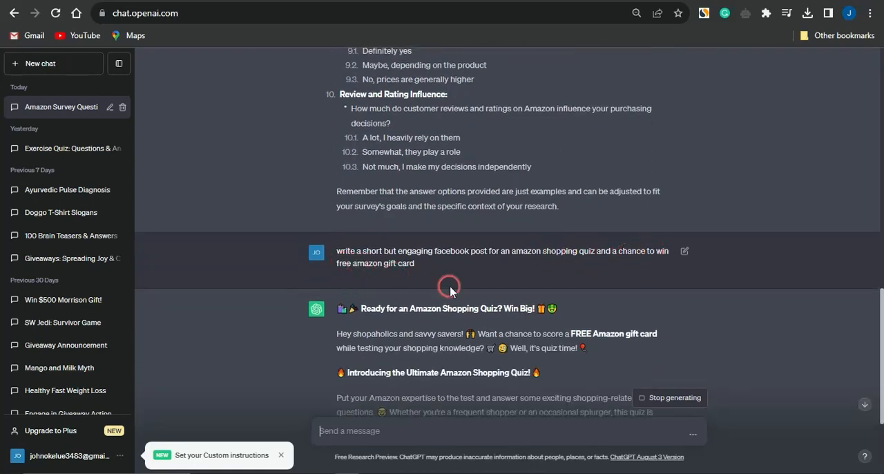
- Copy the full Amazon shopping quiz post generated by ChatGPT, from its headline through the hashtags
scroll(450, 291, down, 3)
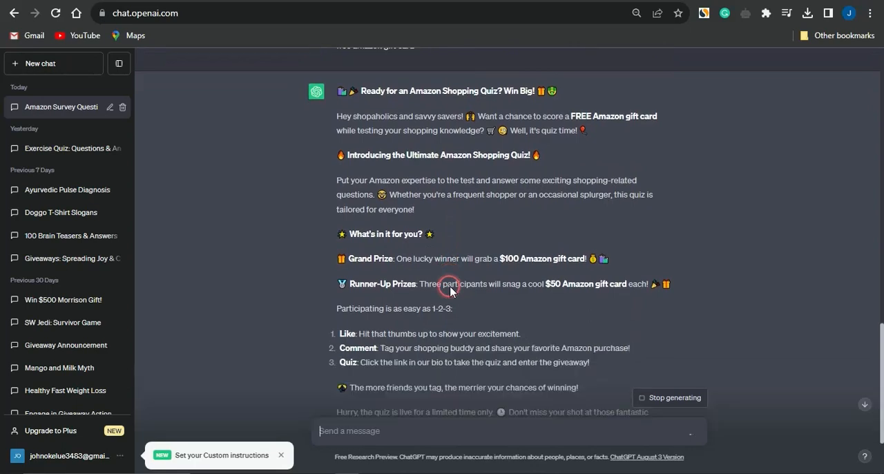
scroll(450, 288, down, 2)
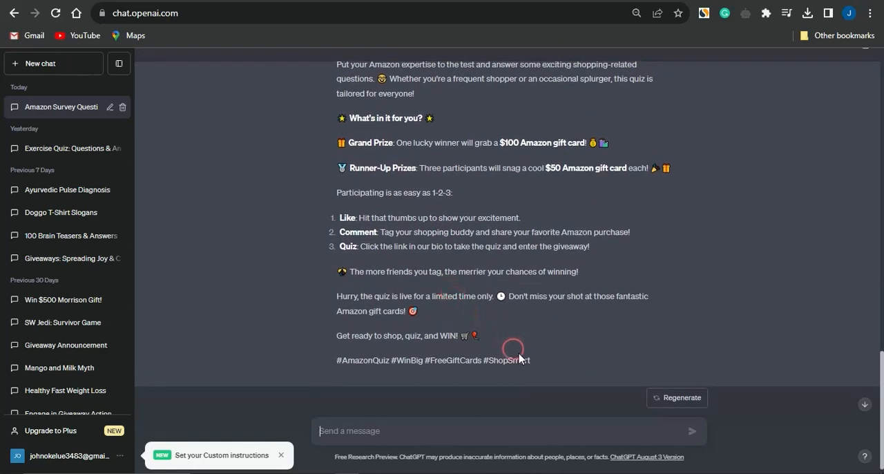
drag(533, 360, 423, 67)
scroll(424, 67, up, 15)
scroll(423, 67, down, 12)
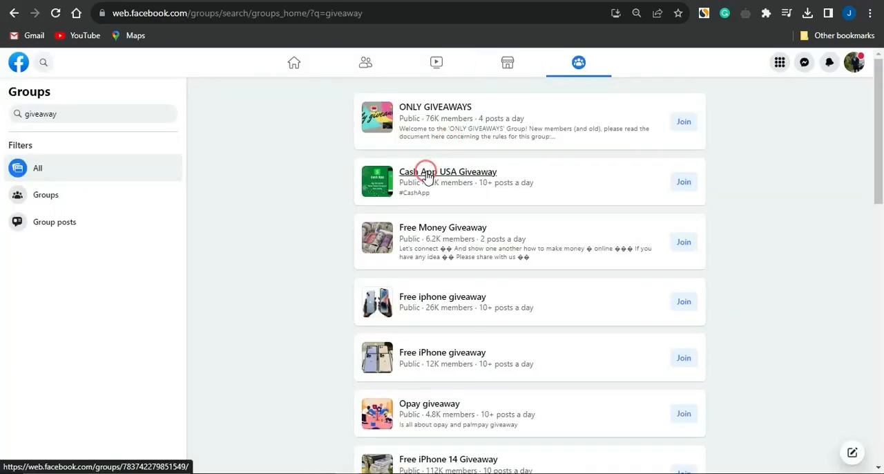
- Open the ONLY GIVEAWAYS Facebook group and paste the copied quiz text into a new public post
click(426, 107)
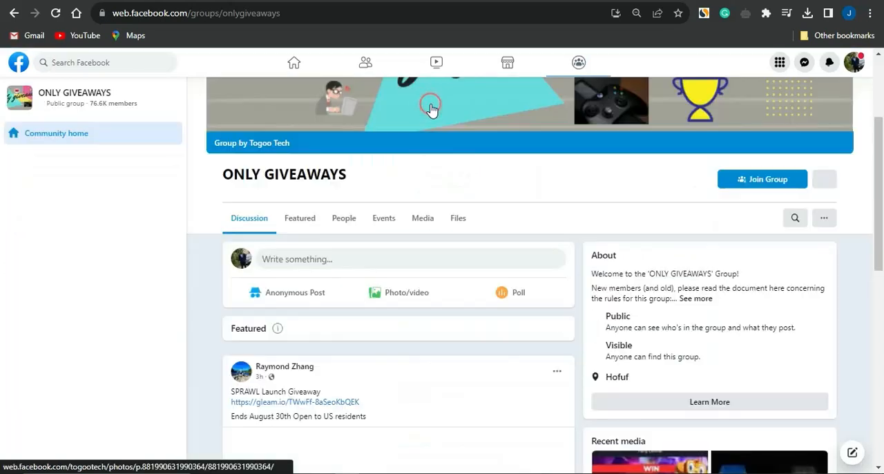
click(431, 106)
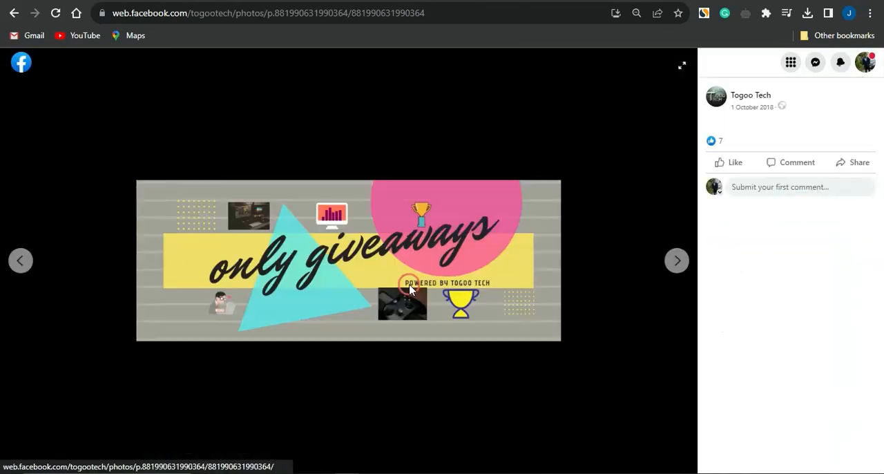
click(17, 62)
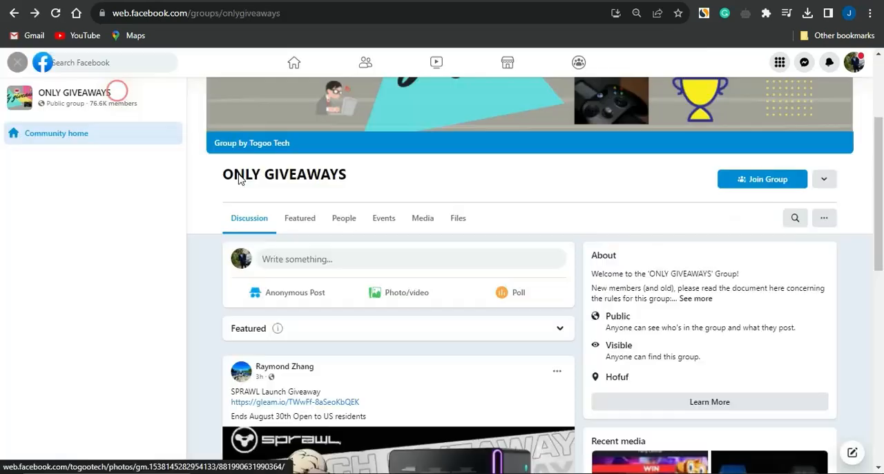
click(317, 257)
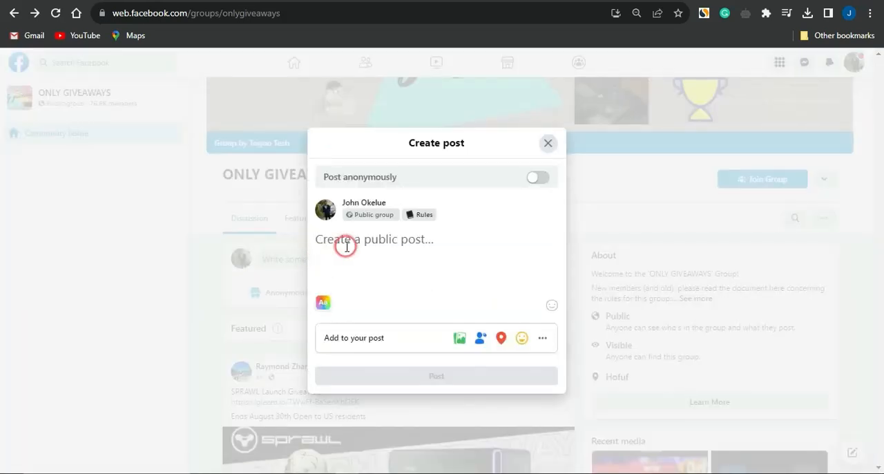
key(ctrl+v)
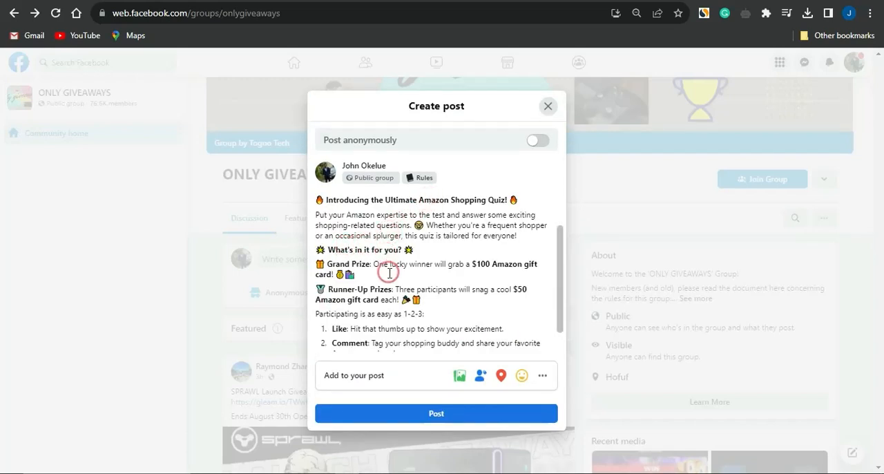
- Reword the post's Quiz item to "Click the link below to take the quiz" and add an empty line after it
scroll(387, 263, down, 2)
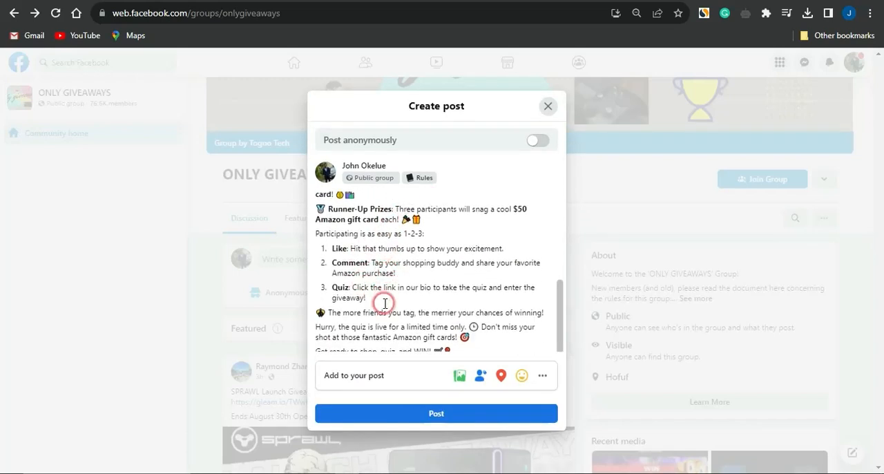
scroll(376, 294, down, 1)
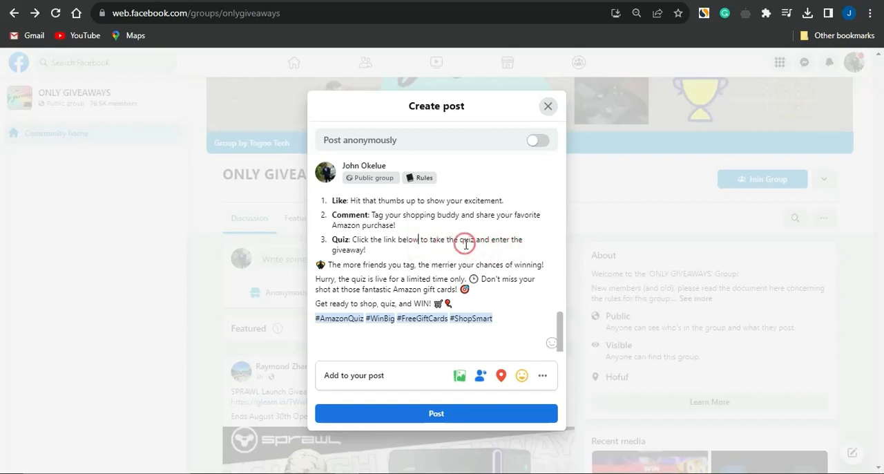
click(404, 250)
key(Return)
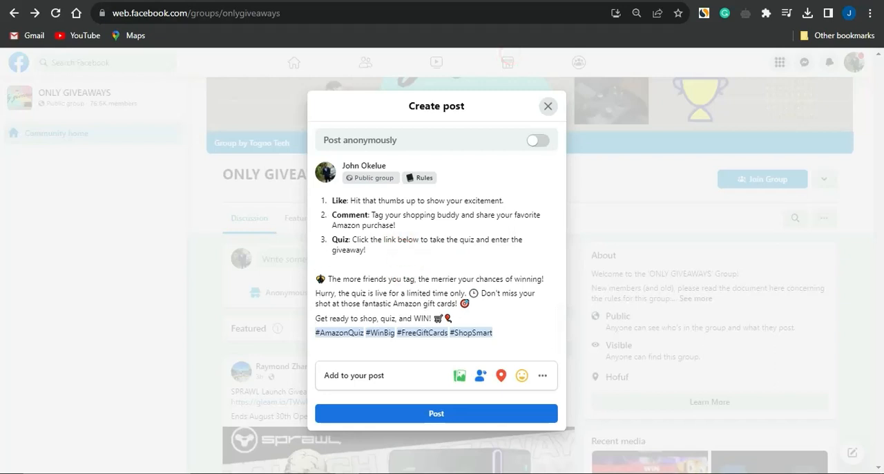
- Copy the squeeze page's link from Systeme.io and paste it under the Quiz item in the Facebook post, followed by a blank line
click(529, 1)
click(671, 277)
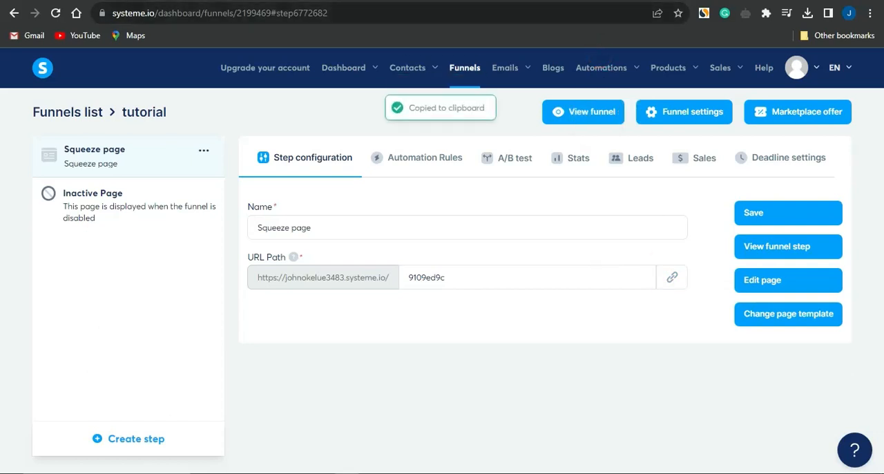
click(620, 1)
key(ctrl+v)
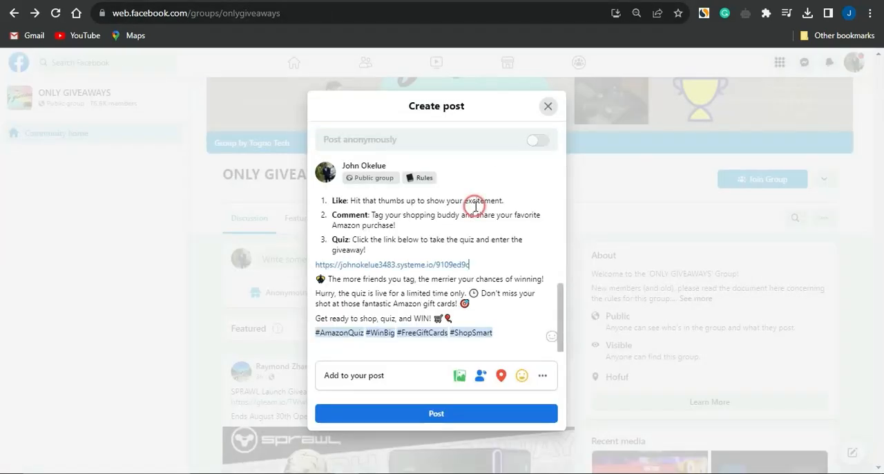
key(Return)
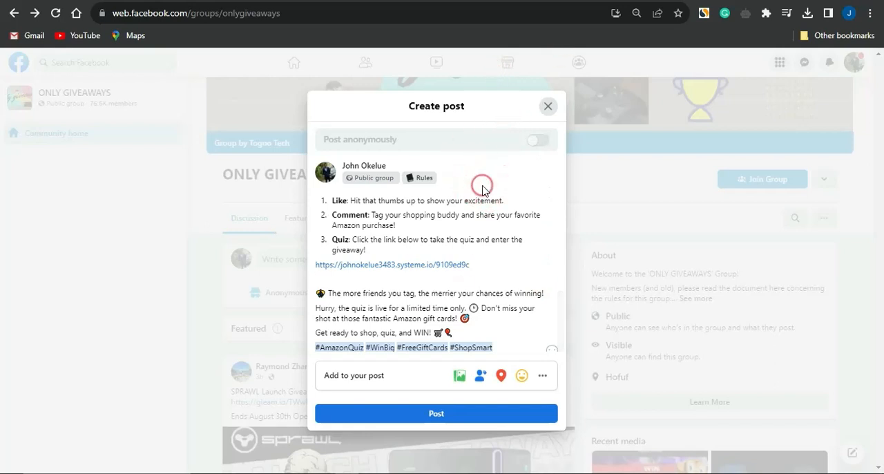
- Switch to the like4like.org website
click(692, 0)
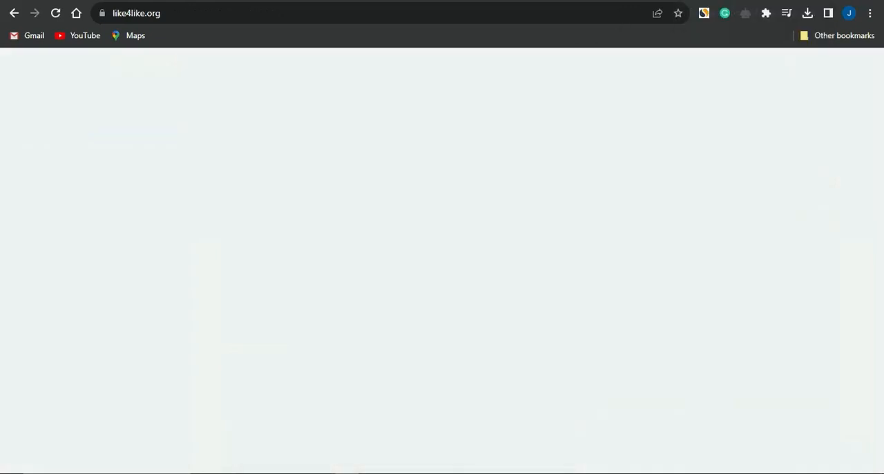